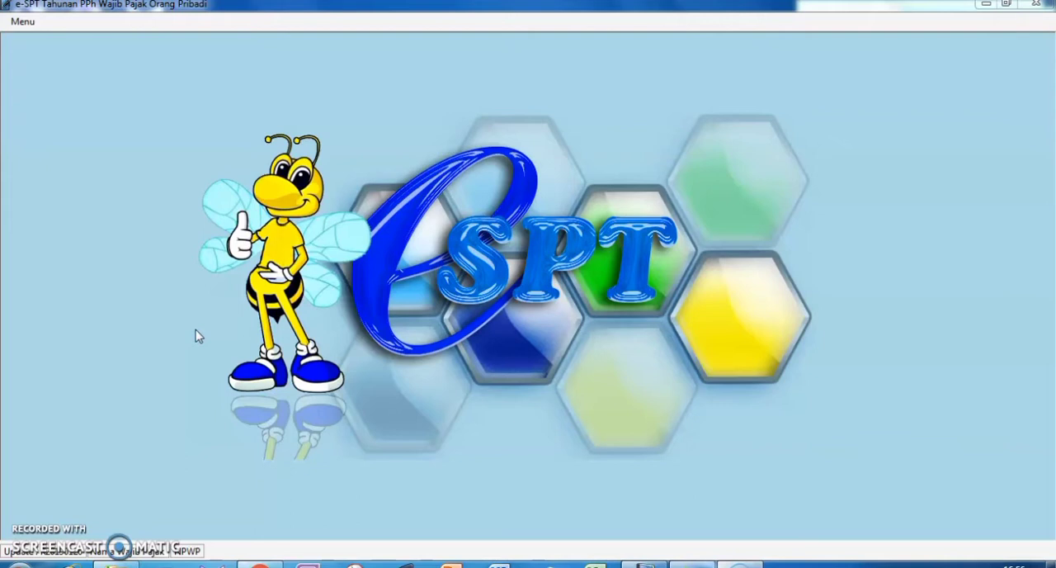
Connect to the VIDEO database from the Database folder.
left_click(459, 353)
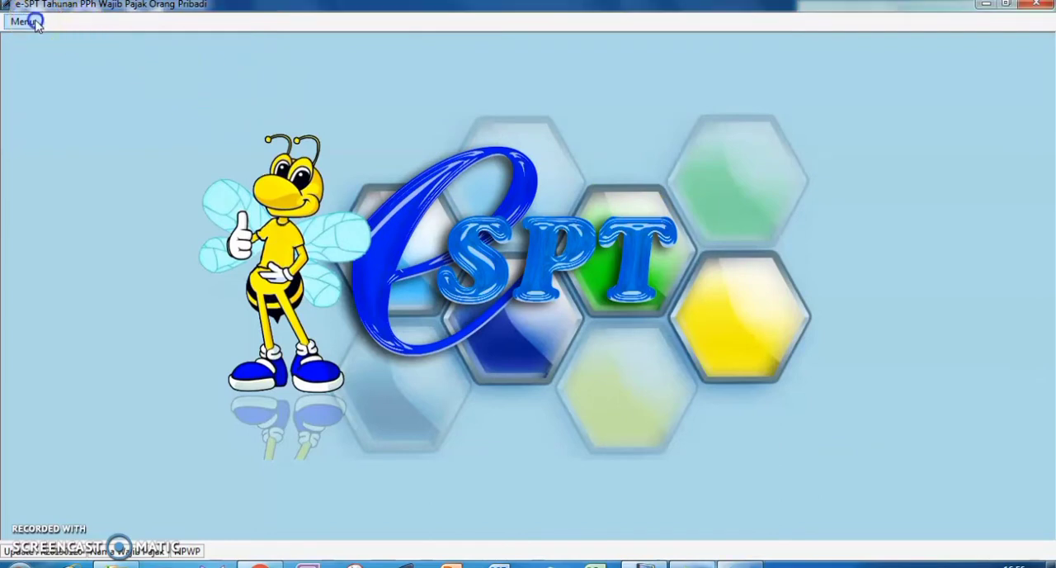
left_click(25, 30)
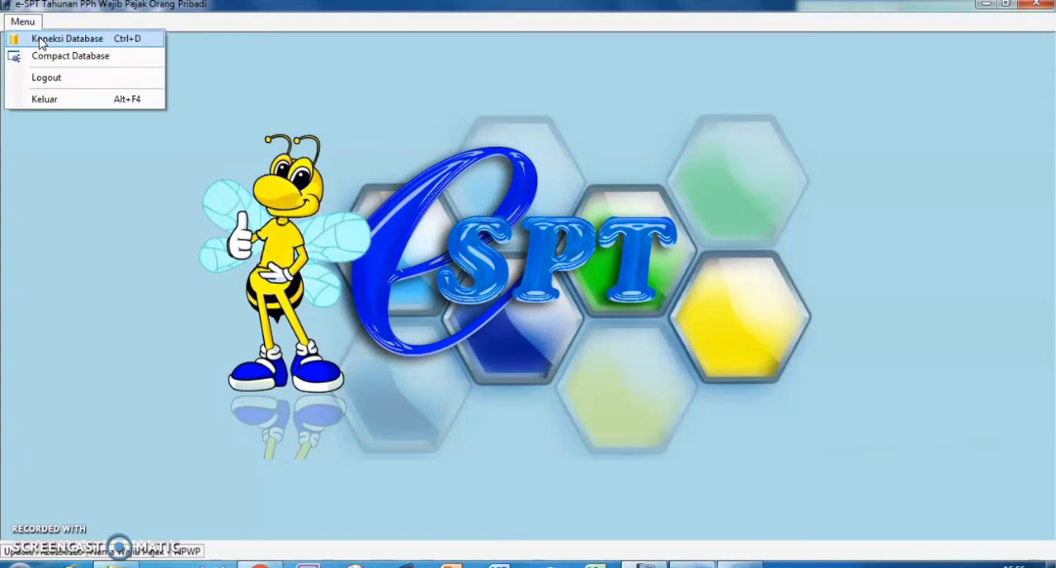
left_click(40, 41)
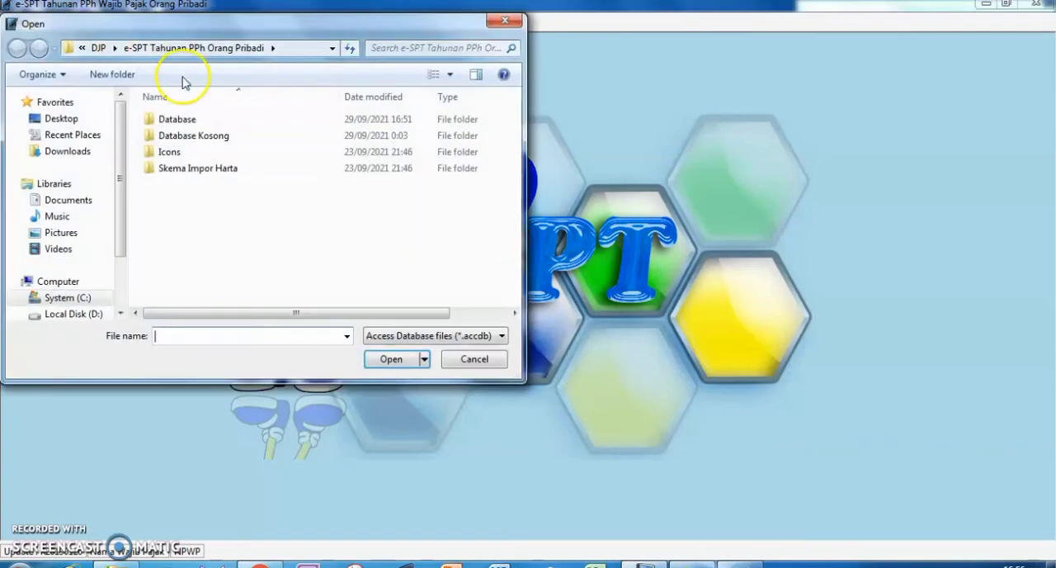
double_click(176, 119)
left_click(176, 152)
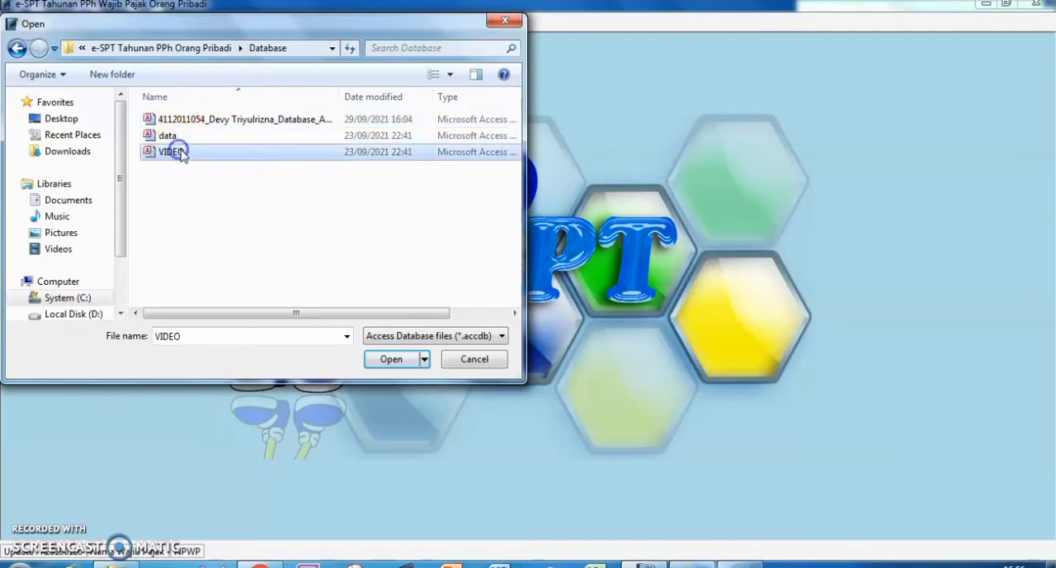
left_click(391, 358)
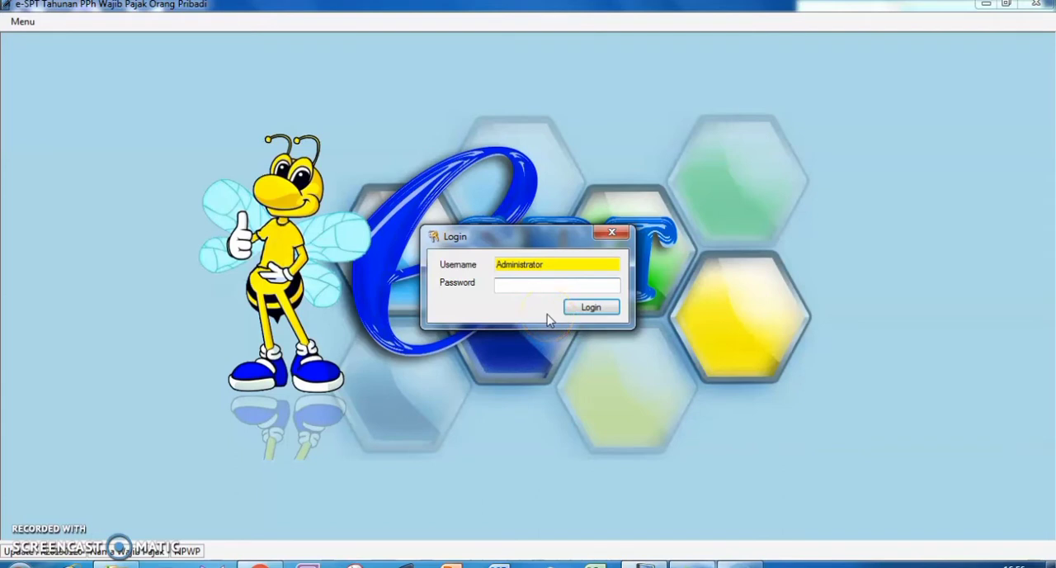
Log in as Administrator with the account password and close the blank taxpayer profile form without saving.
type("123")
left_click(549, 313)
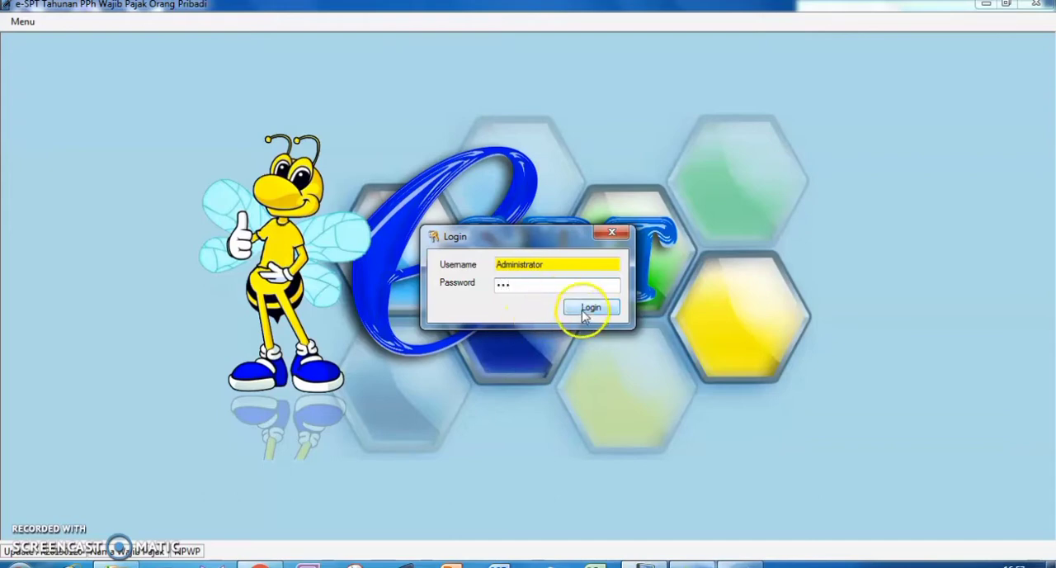
left_click(591, 308)
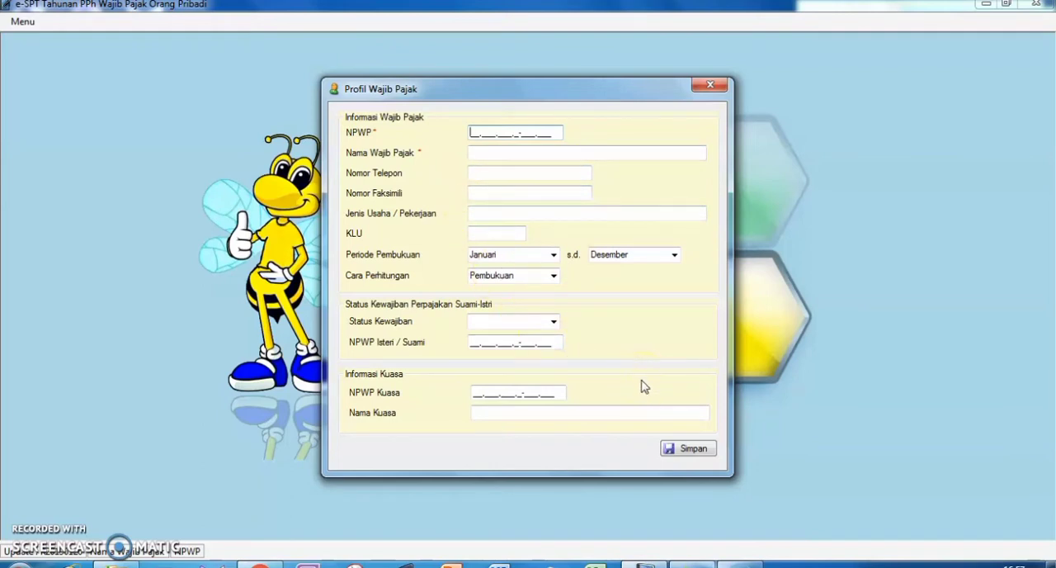
left_click(708, 86)
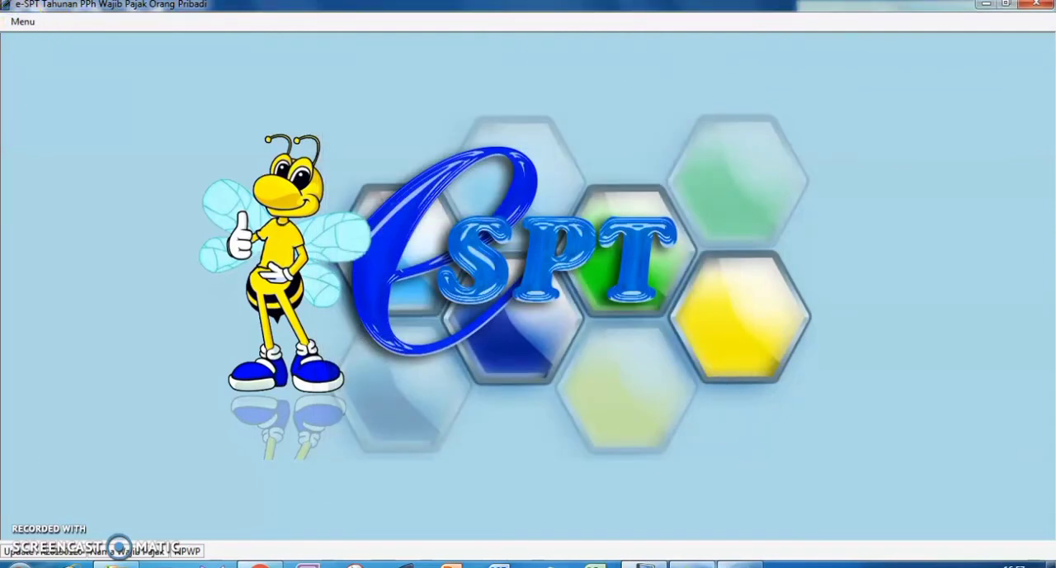
Connect to the student's named Access database in the Database folder and log in.
left_click(33, 528)
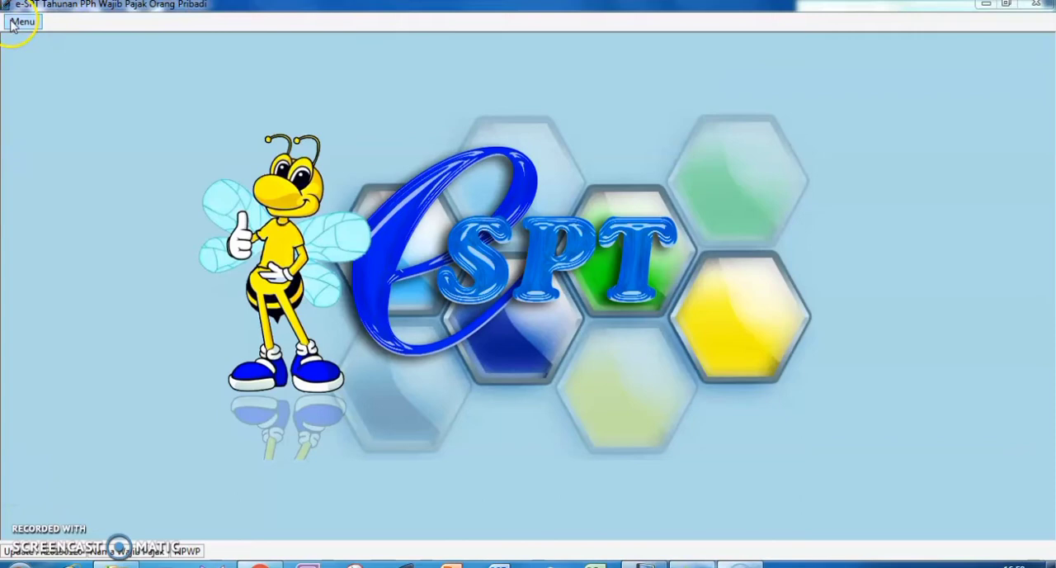
left_click(12, 25)
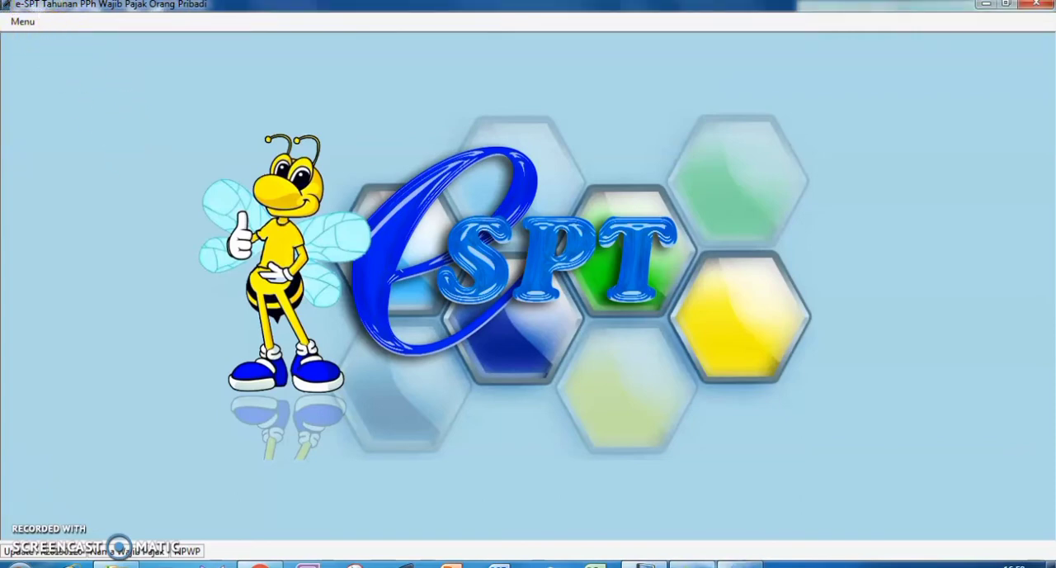
left_click(23, 22)
left_click(44, 41)
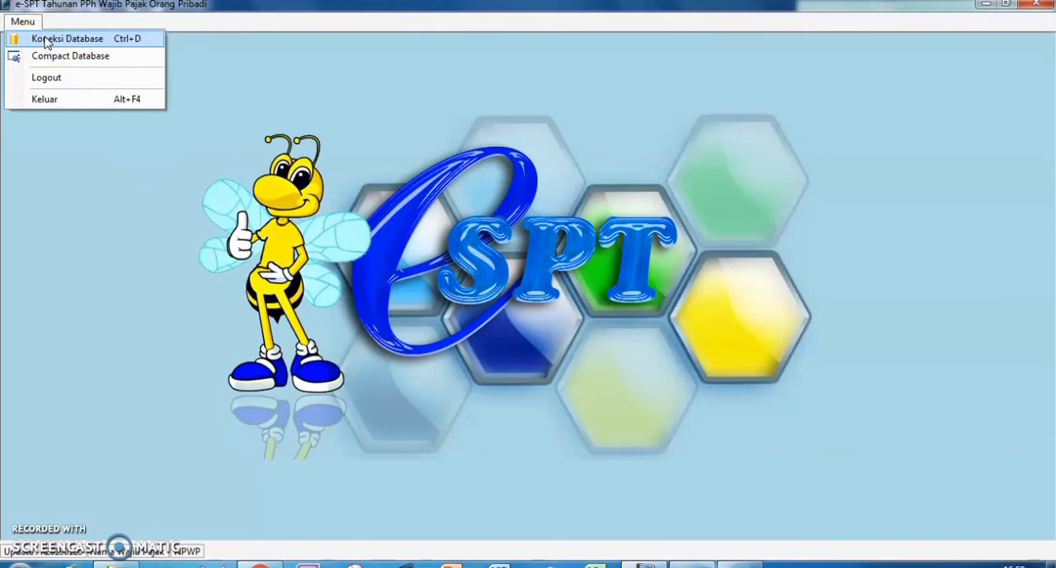
left_click(44, 40)
double_click(156, 115)
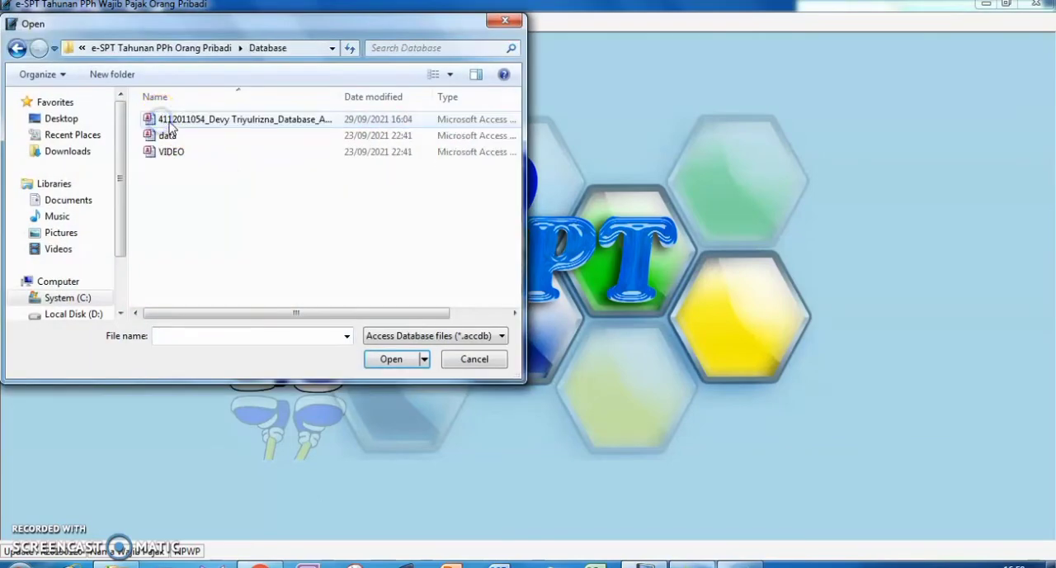
left_click(171, 120)
left_click(391, 358)
left_click(600, 308)
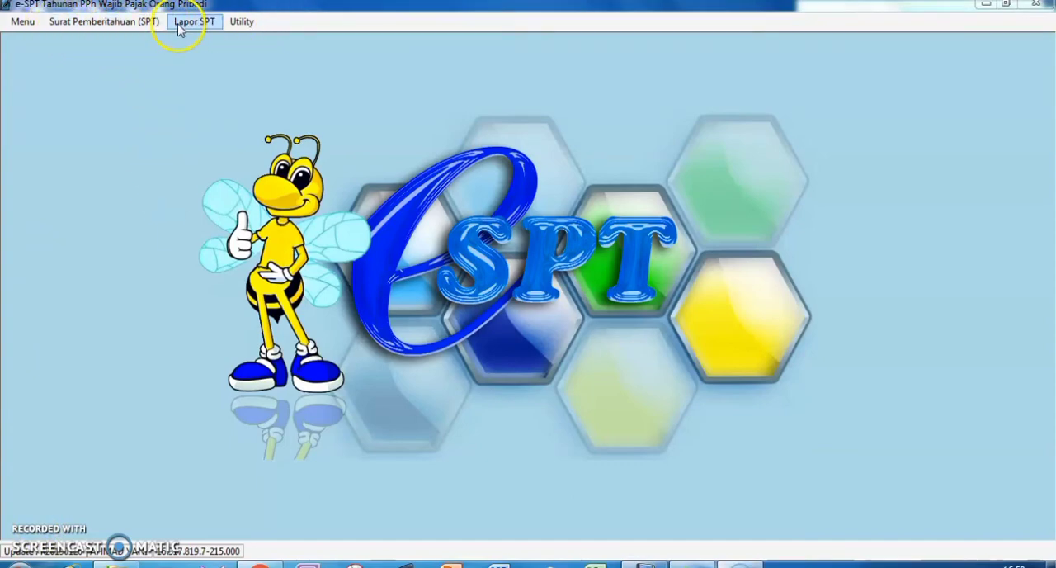
Examine the options for creating a new SPT, and close the form without creating one.
left_click(100, 26)
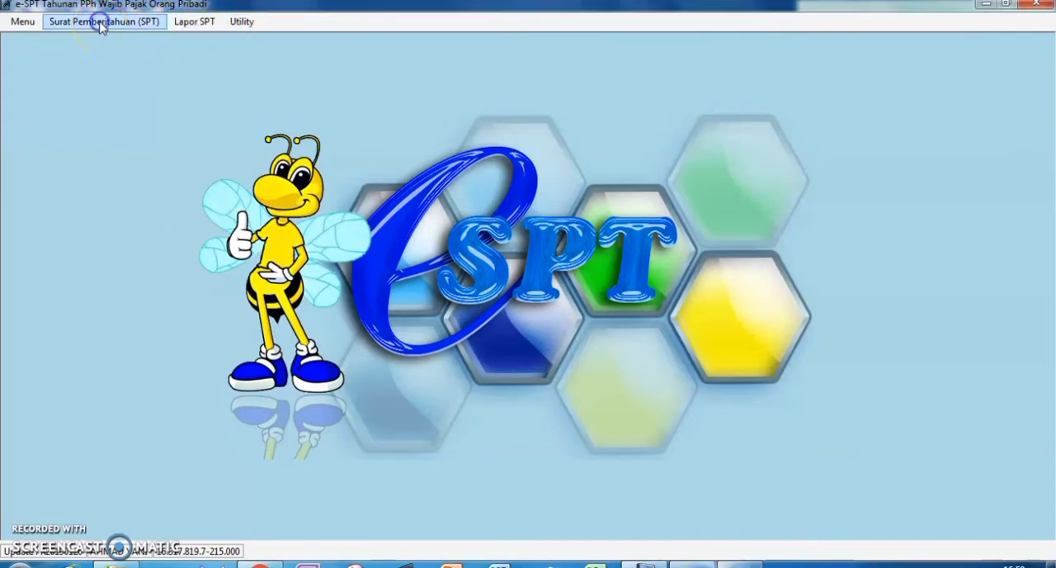
left_click(100, 23)
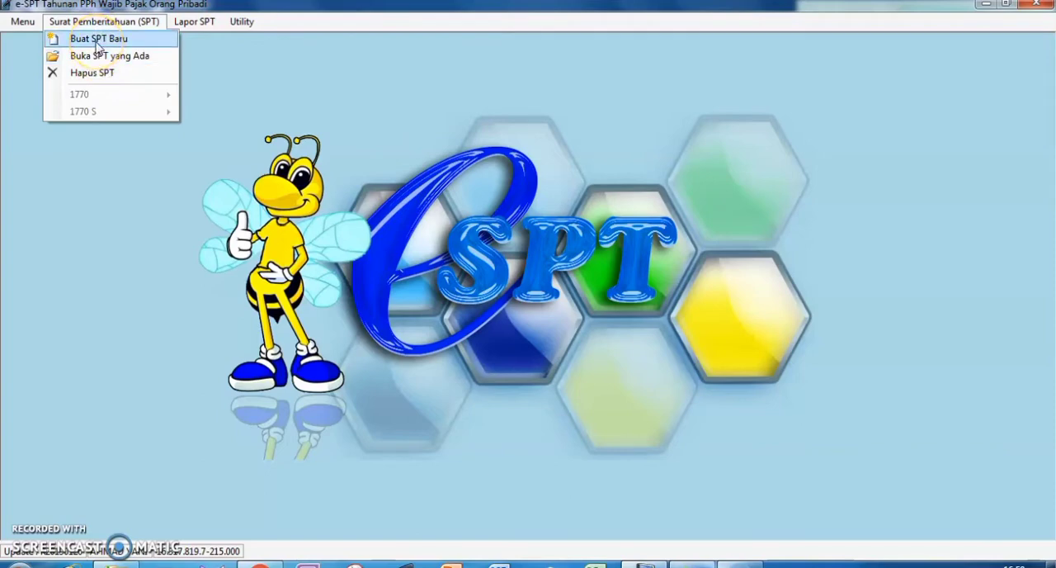
left_click(97, 41)
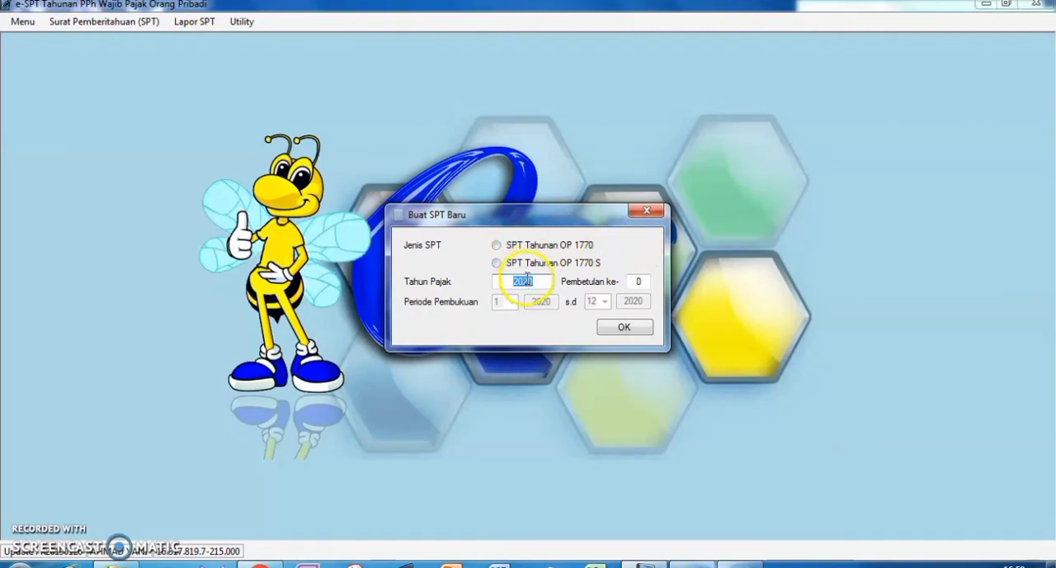
left_click(648, 212)
left_click(72, 22)
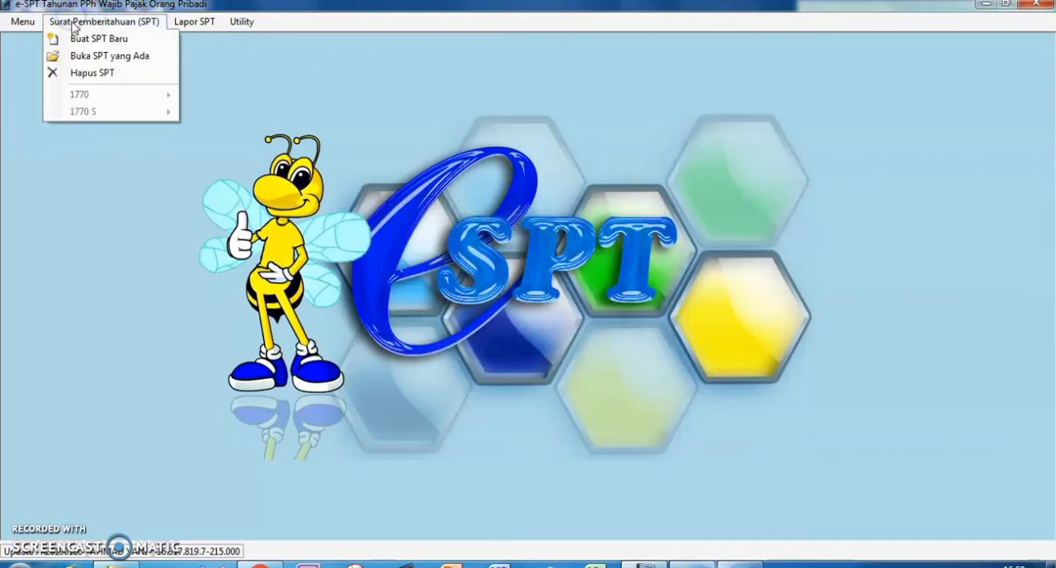
left_click(322, 196)
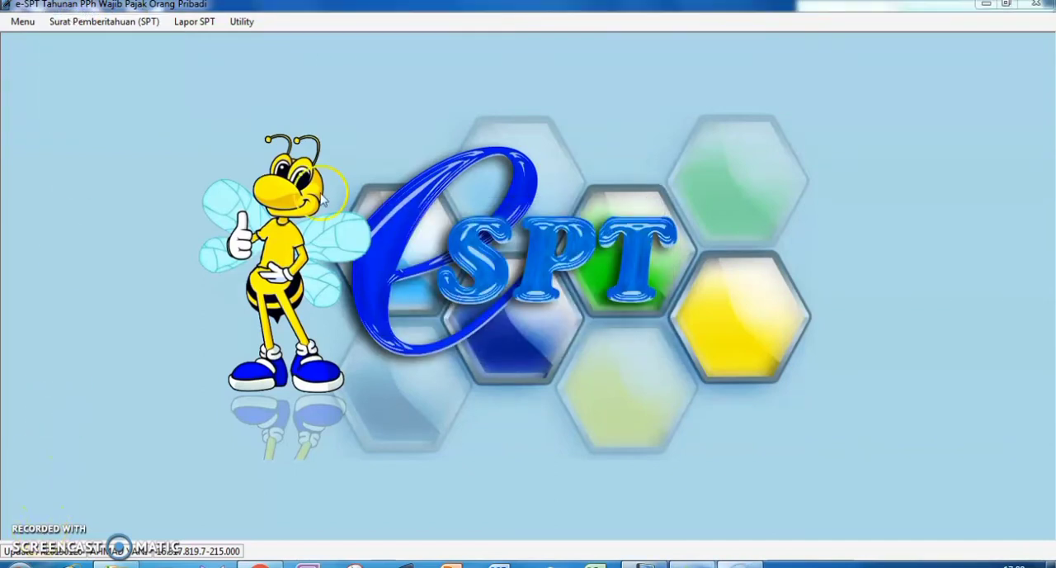
Open the existing SPT 1770 for tax year 2019, bookkeeping period 1/2019 - 12/2019.
left_click(100, 27)
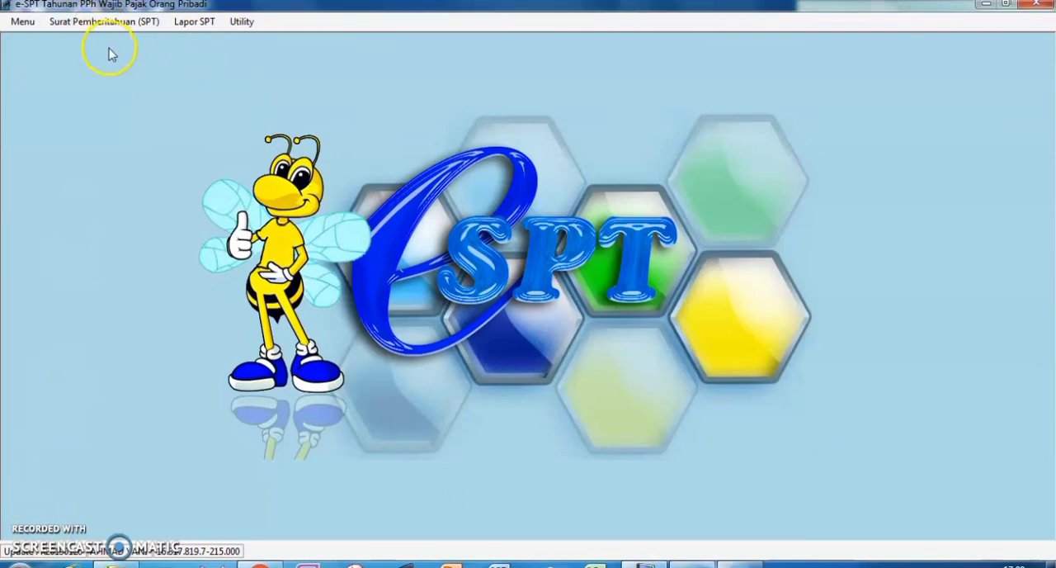
left_click(104, 25)
left_click(111, 58)
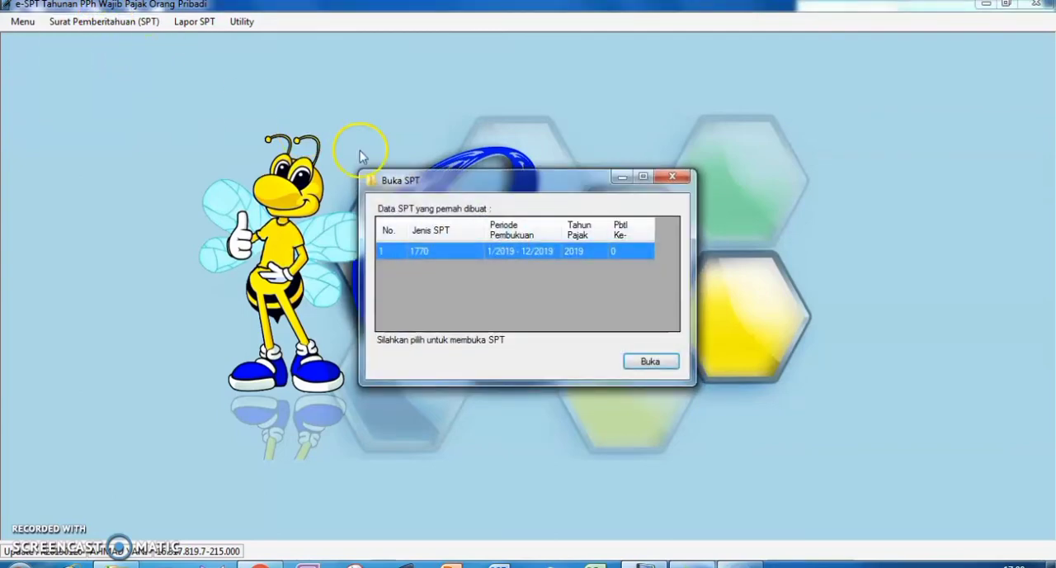
left_click(636, 361)
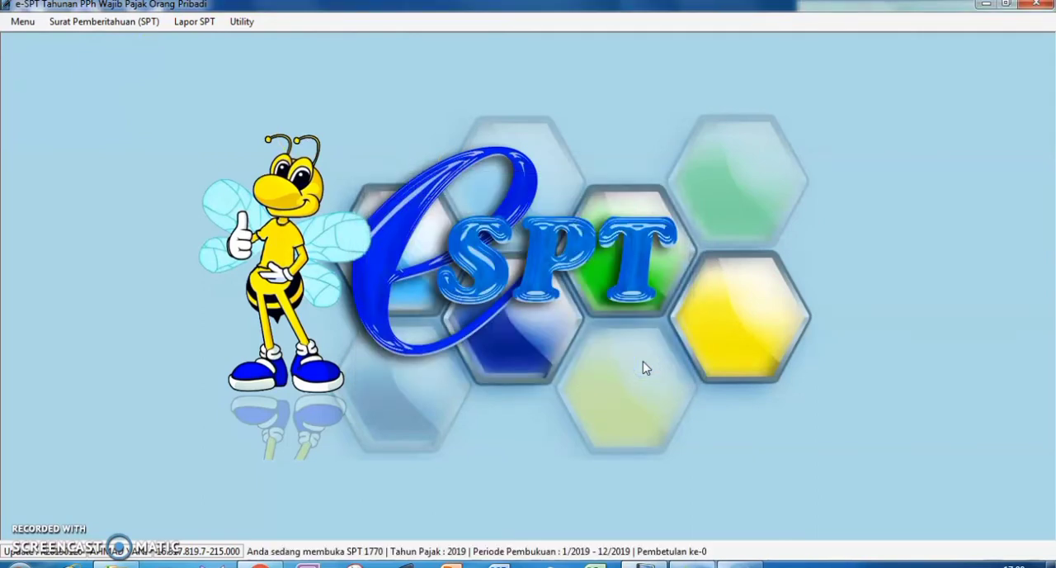
Open the 1770 list of final income tax payments, Daftar Pembayaran PPh Final Untuk Jumlah Peredaran Bruto Tertentu.
left_click(98, 21)
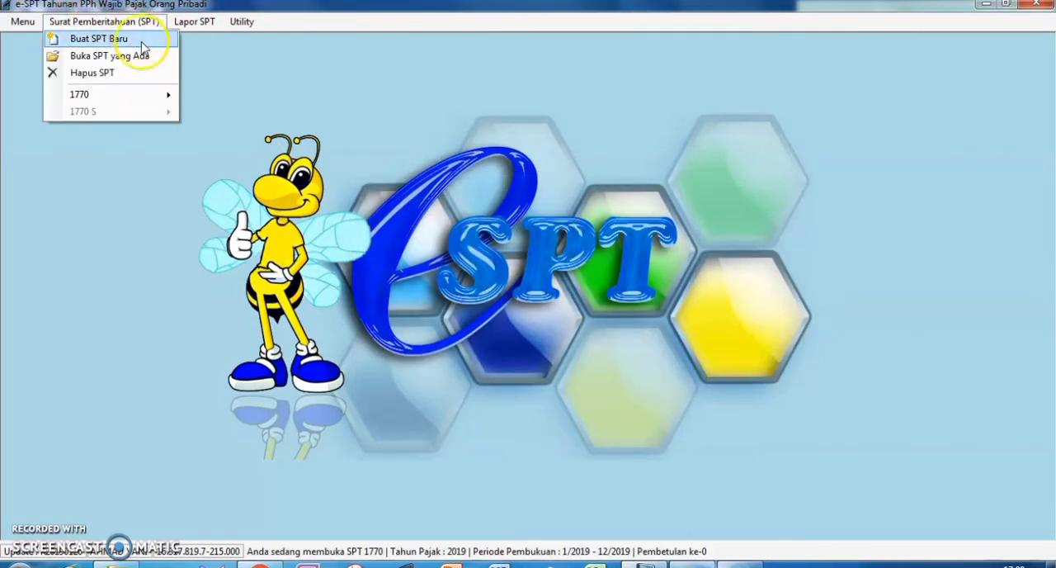
mouse_move(136, 94)
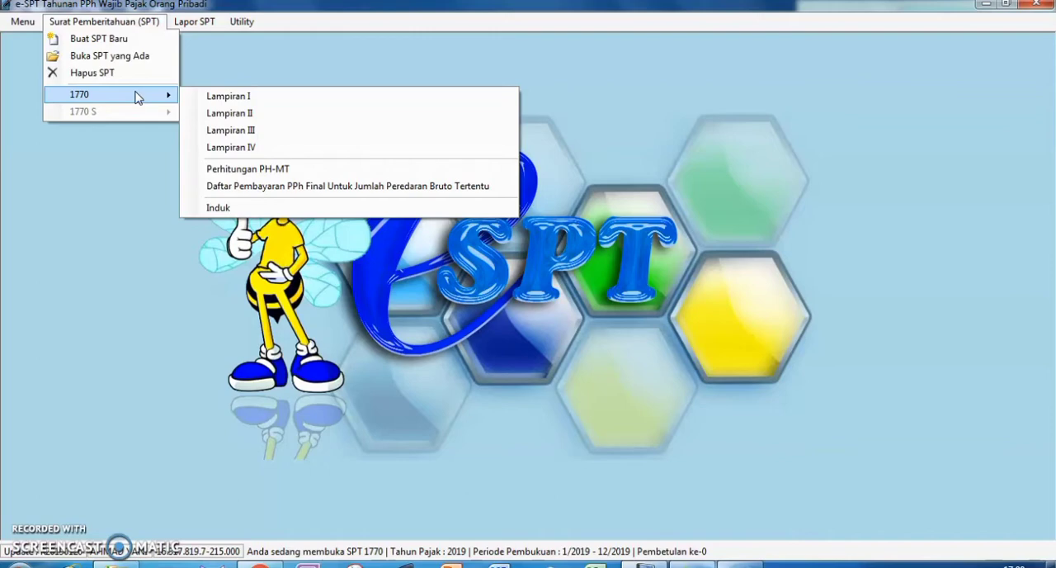
left_click(146, 95)
left_click(146, 160)
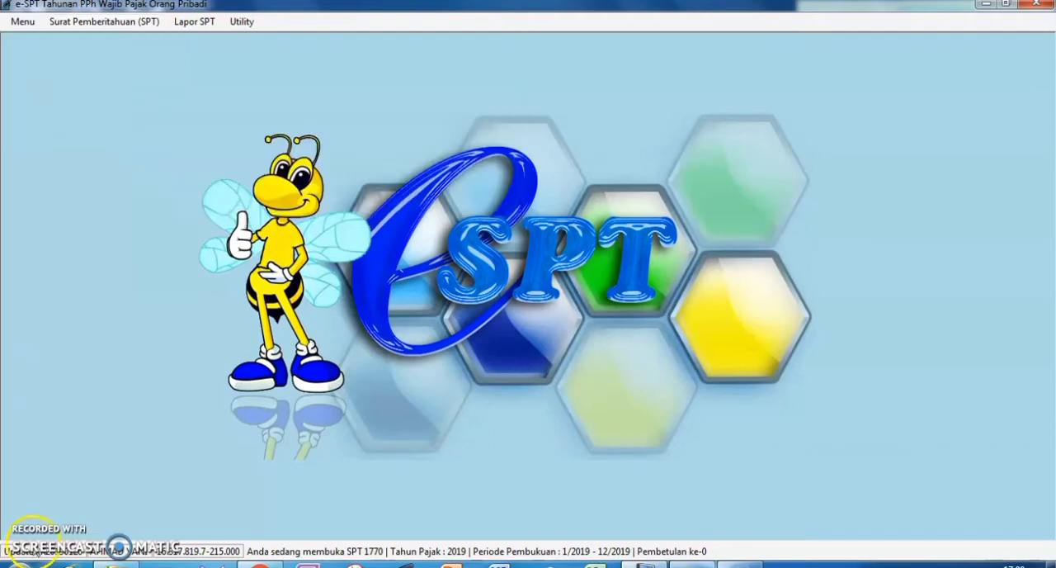
left_click(133, 24)
mouse_move(122, 99)
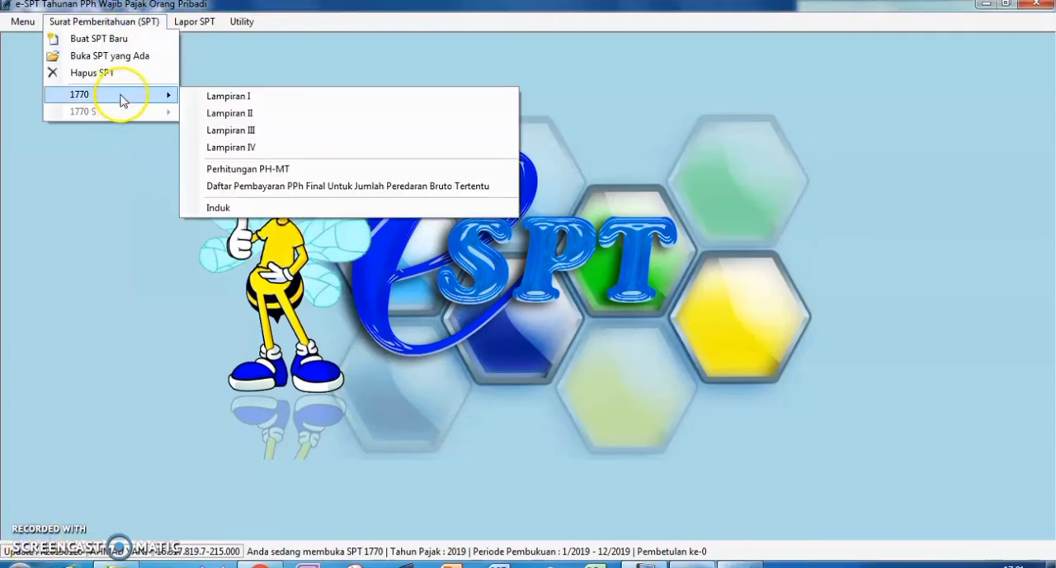
left_click(273, 186)
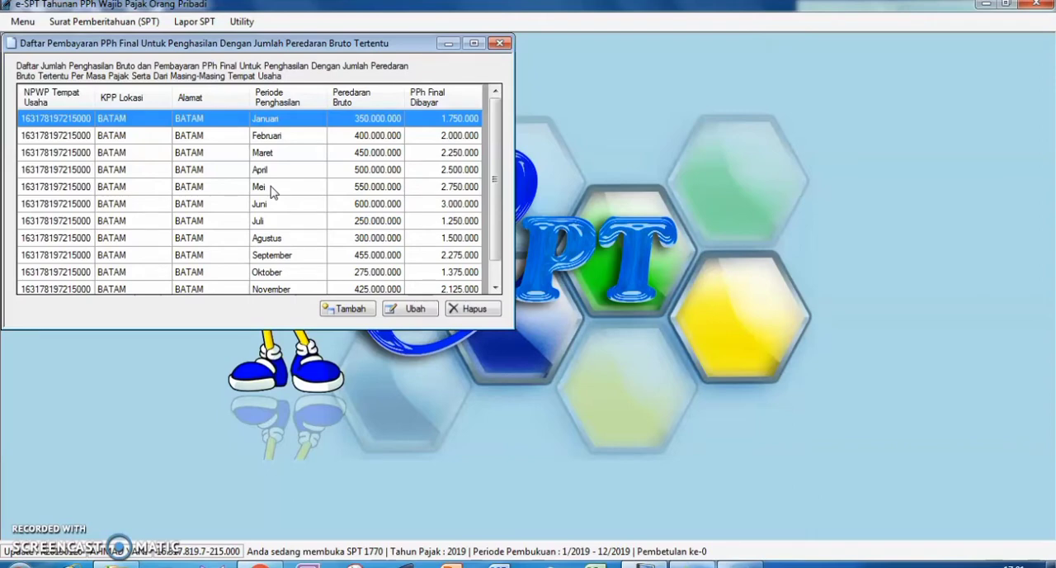
Examine the blank form for adding a PPh Final payment and its income period choices, and close it without saving.
left_click(350, 308)
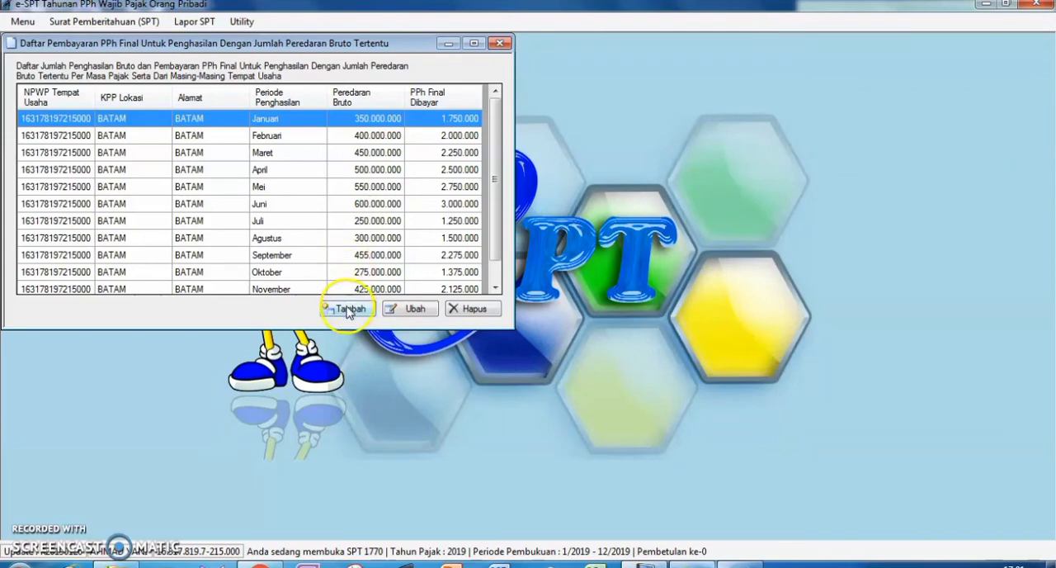
left_click(348, 308)
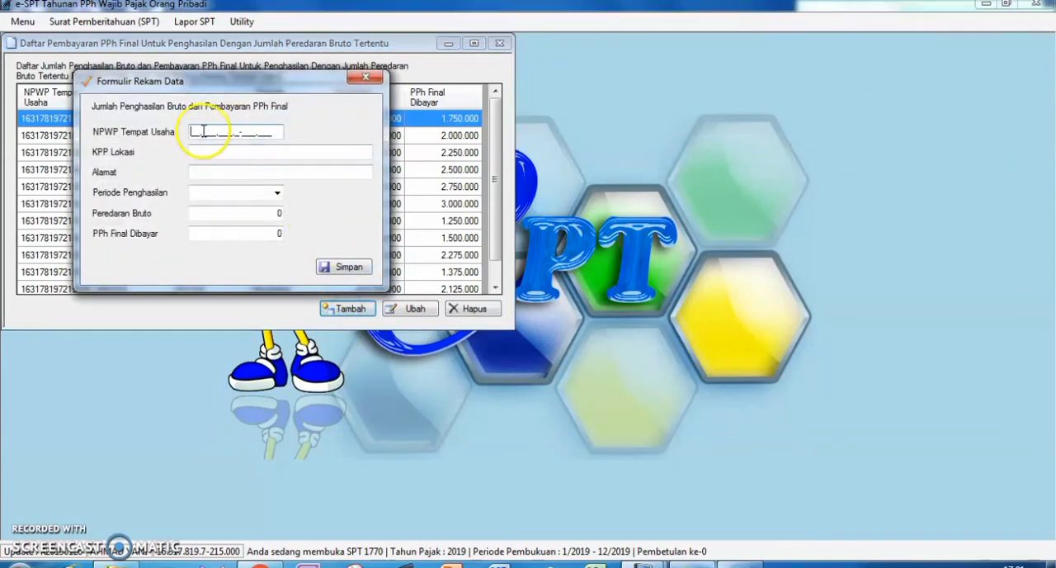
left_click(208, 148)
left_click(213, 150)
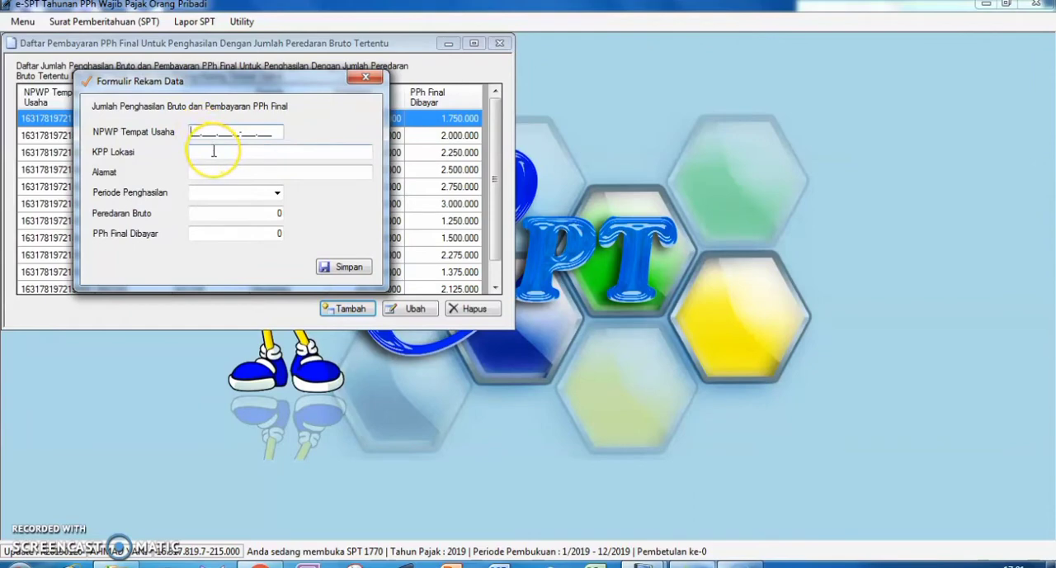
left_click(277, 192)
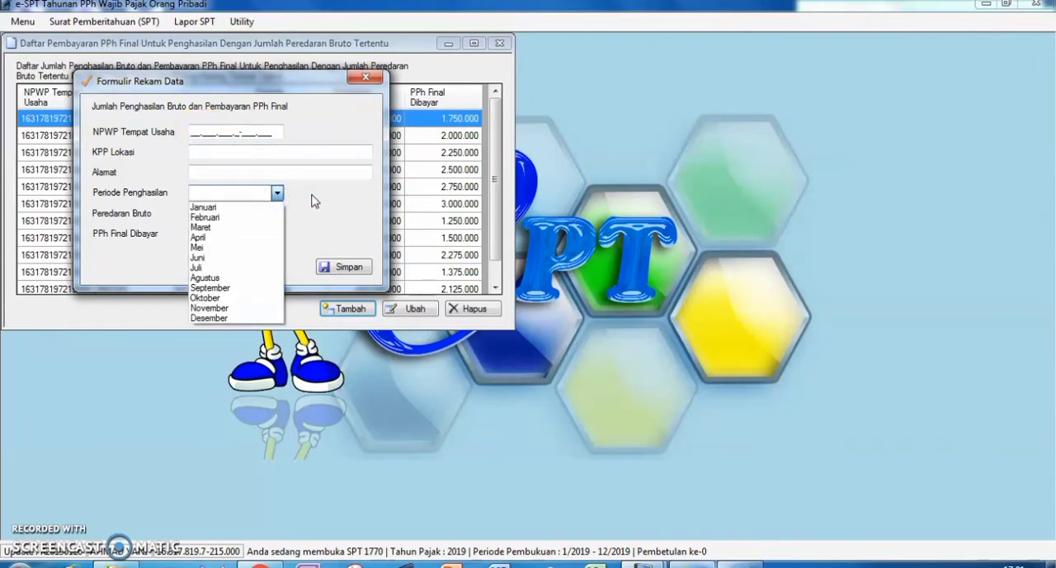
left_click(312, 198)
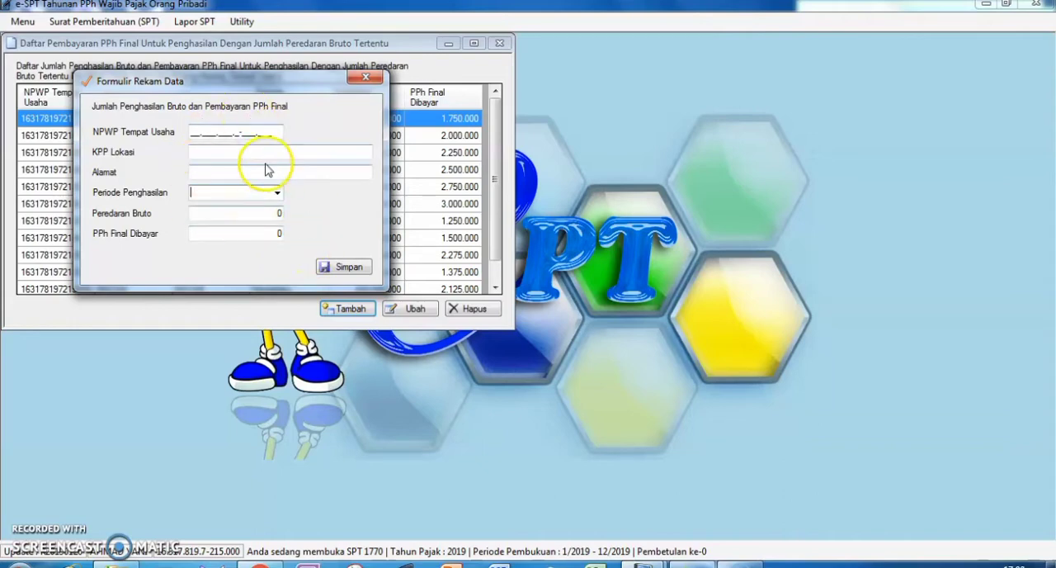
left_click(365, 78)
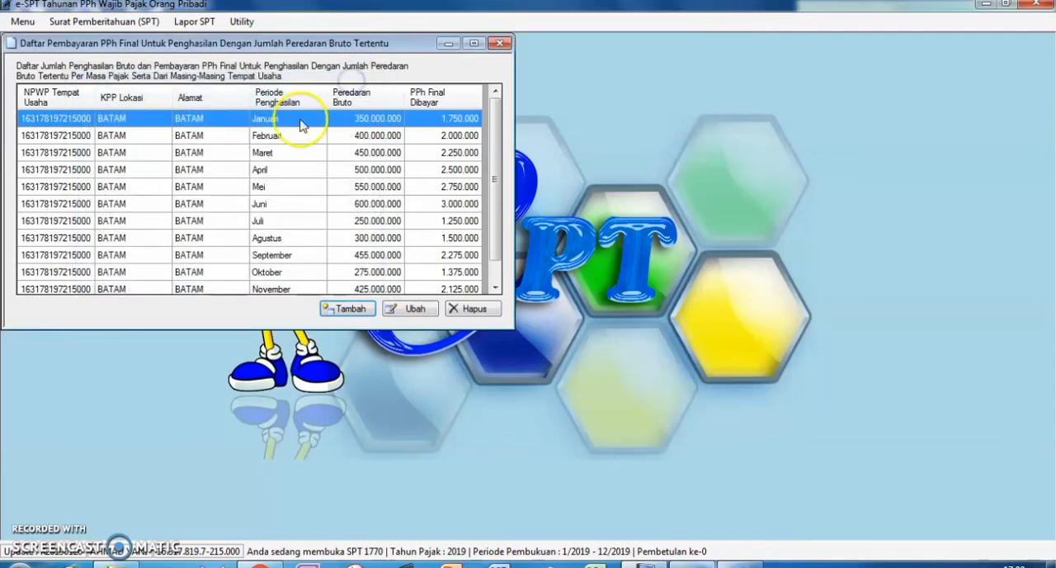
View the January payment record in its edit form, and close the record and the payment list unchanged.
left_click(412, 310)
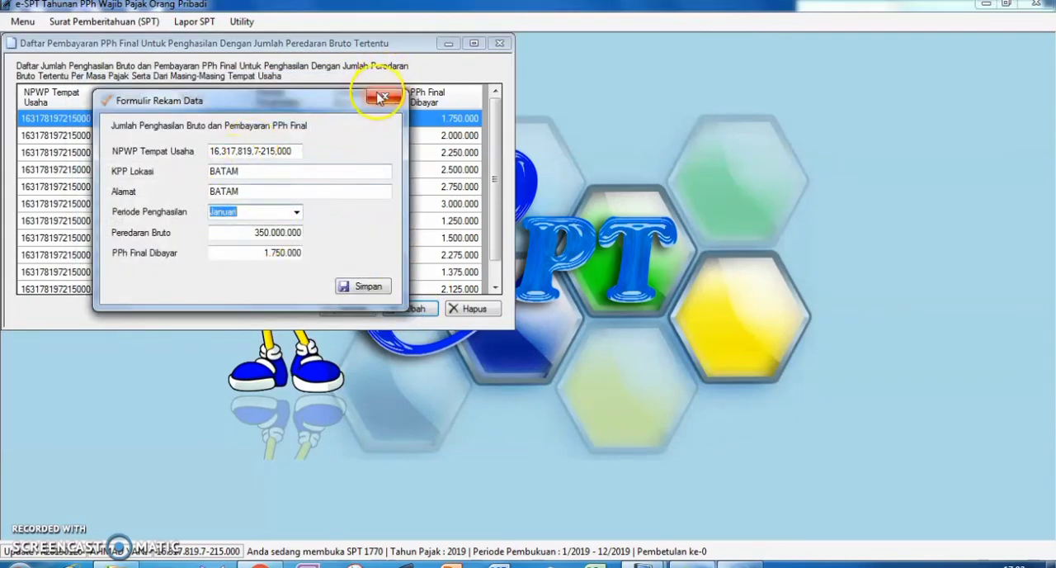
left_click(381, 97)
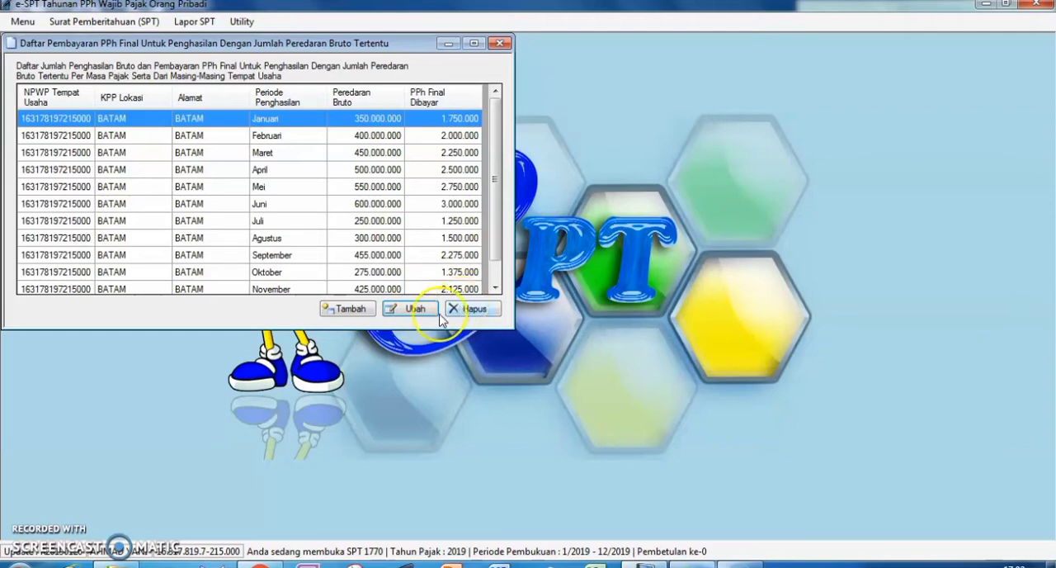
left_click(499, 43)
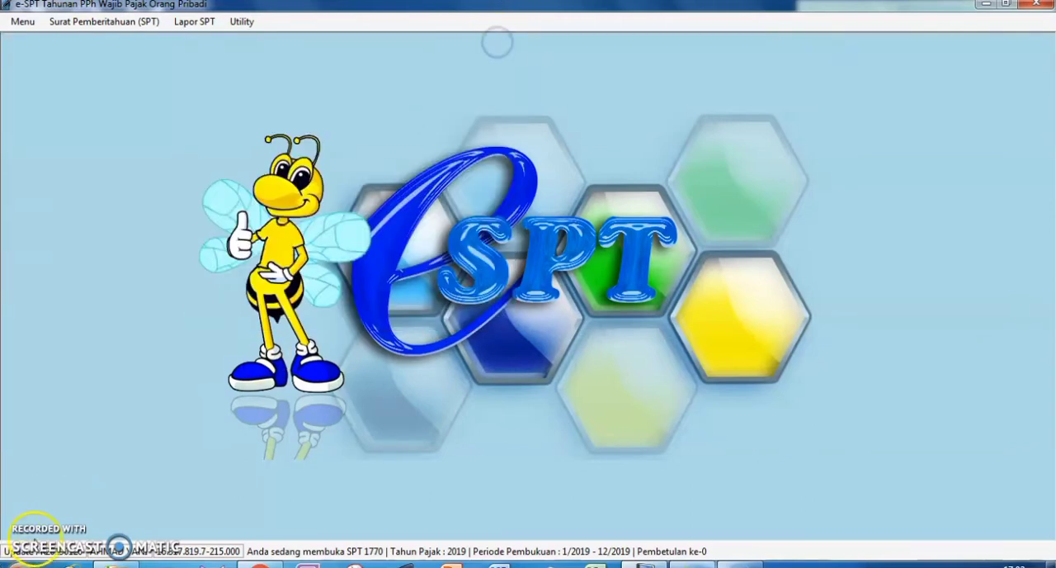
Open Lampiran IV of the SPT 1770.
left_click(109, 21)
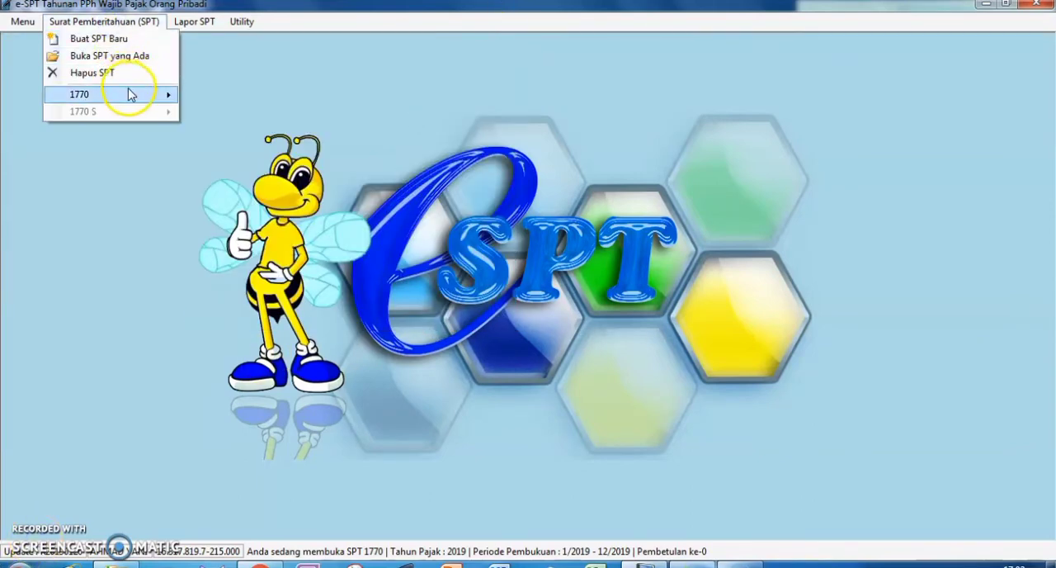
mouse_move(129, 95)
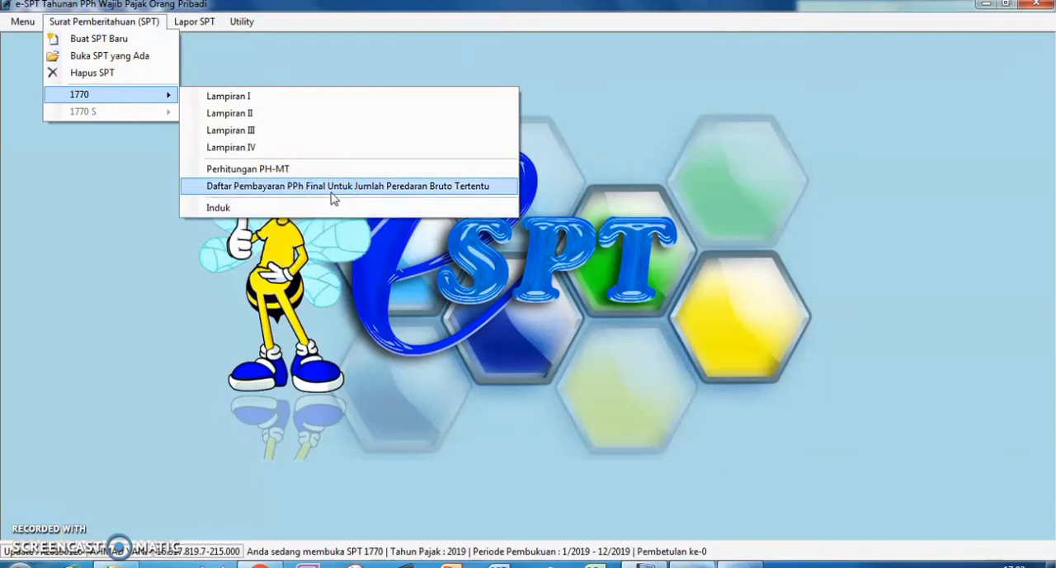
left_click(228, 149)
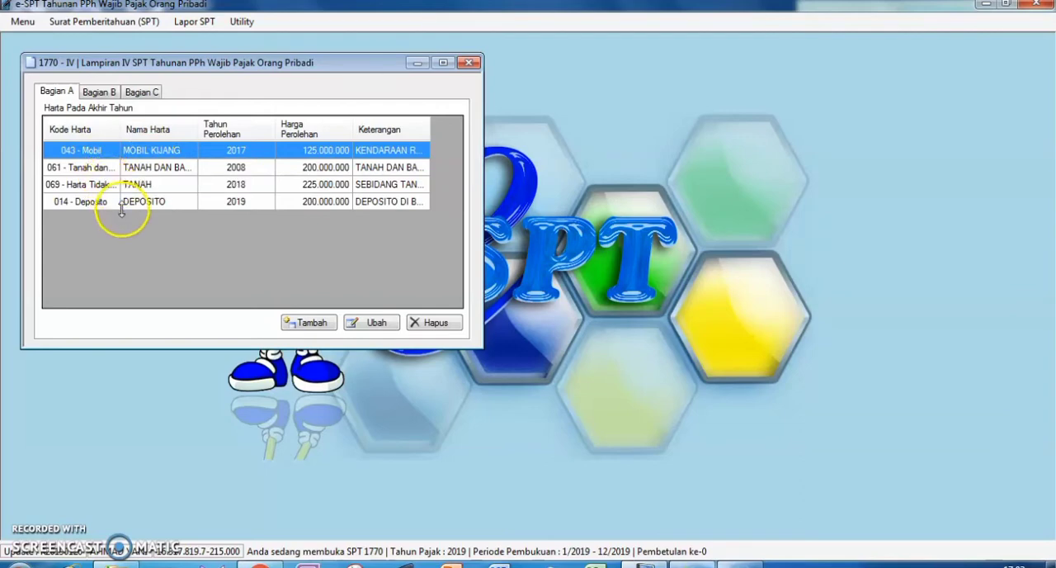
Examine the blank form for adding a year-end asset and its Kode Harta choices, and close it without saving.
left_click(290, 322)
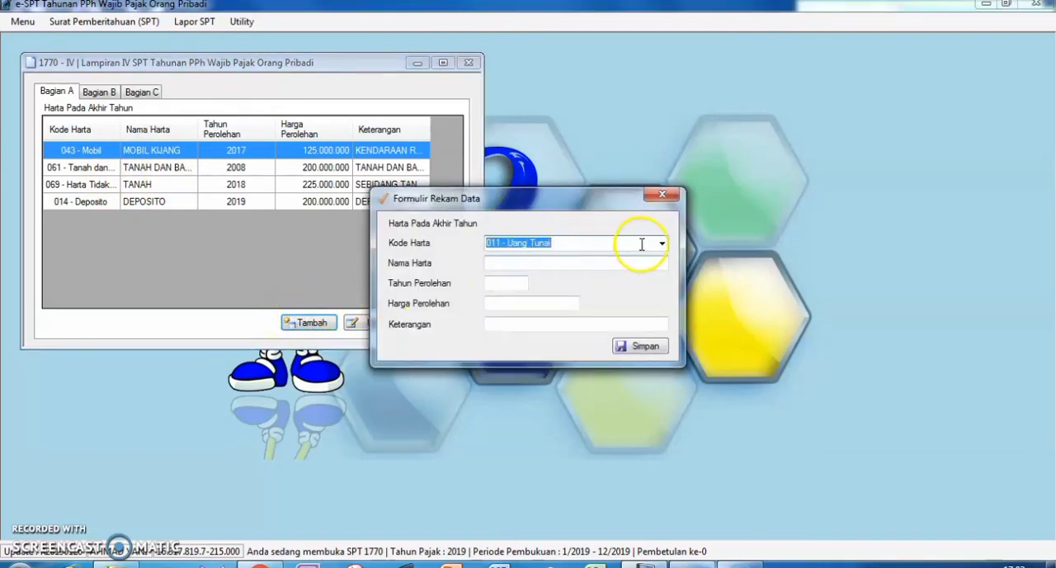
left_click(662, 243)
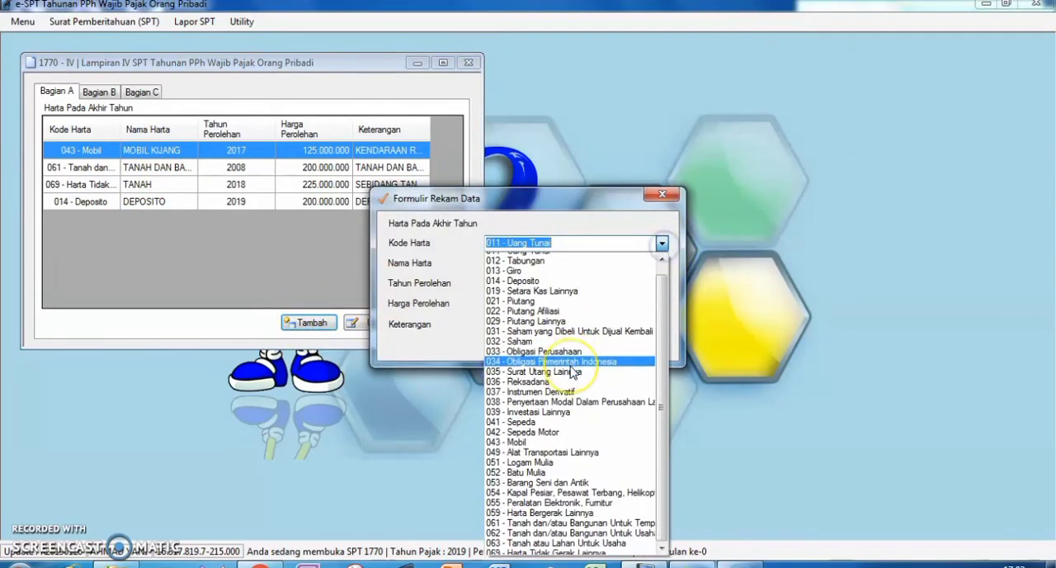
scroll(566, 370, "up", 1)
left_click(559, 219)
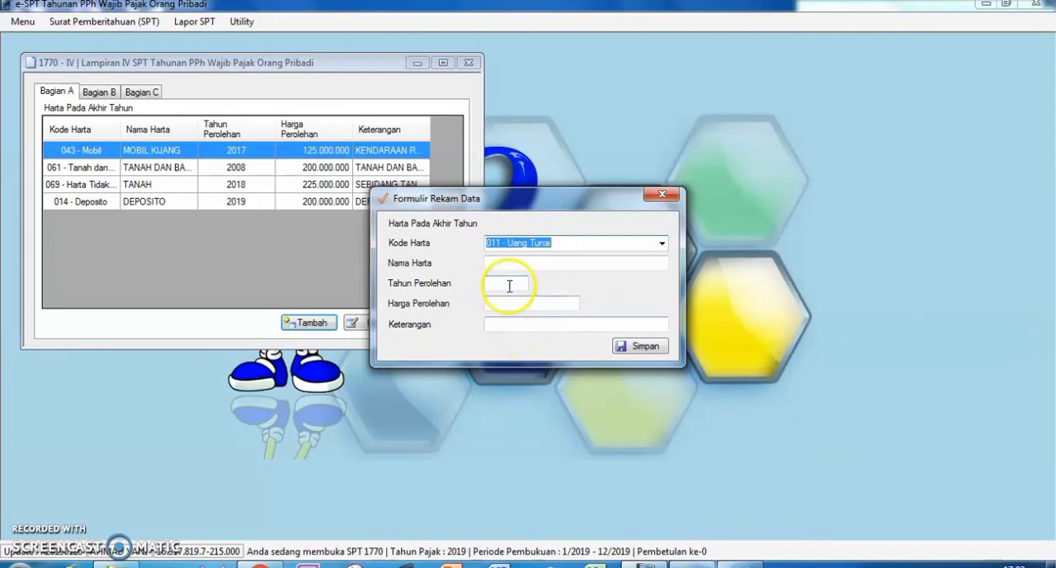
left_click(648, 201)
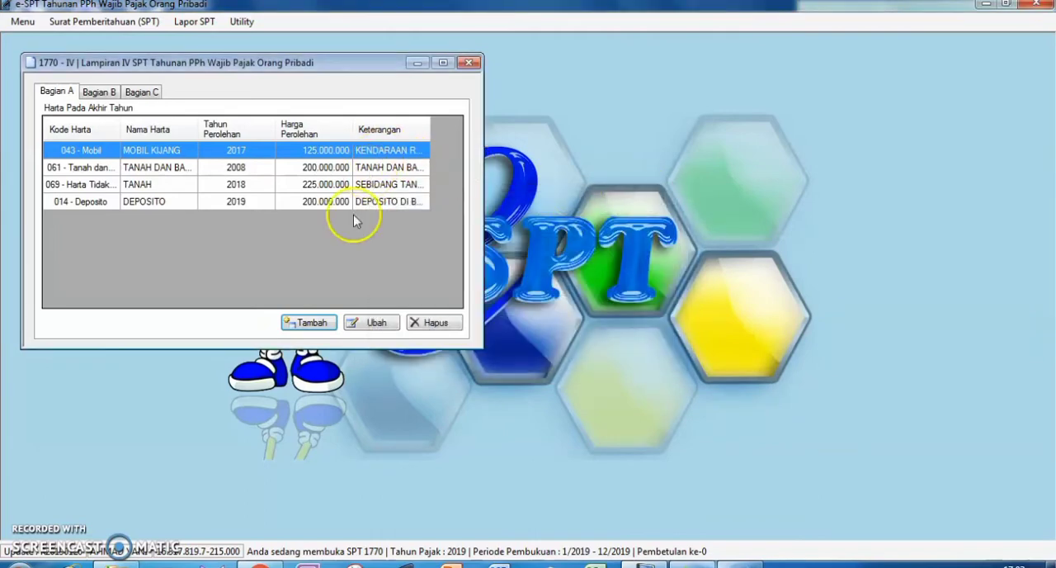
View the MOBIL KIJANG asset record and its asset code list in the edit form, and close it unchanged.
left_click(364, 322)
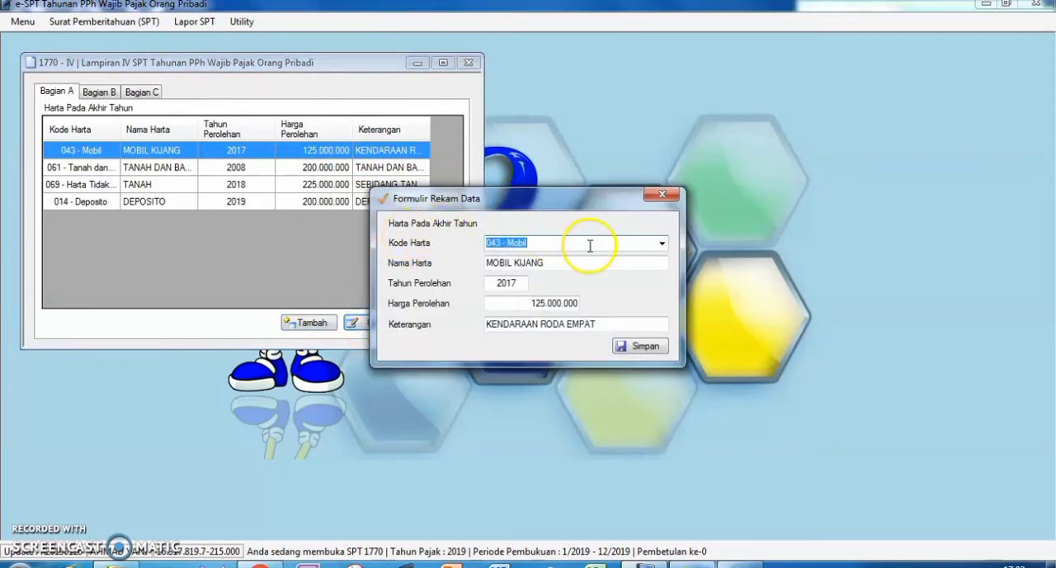
left_click(662, 244)
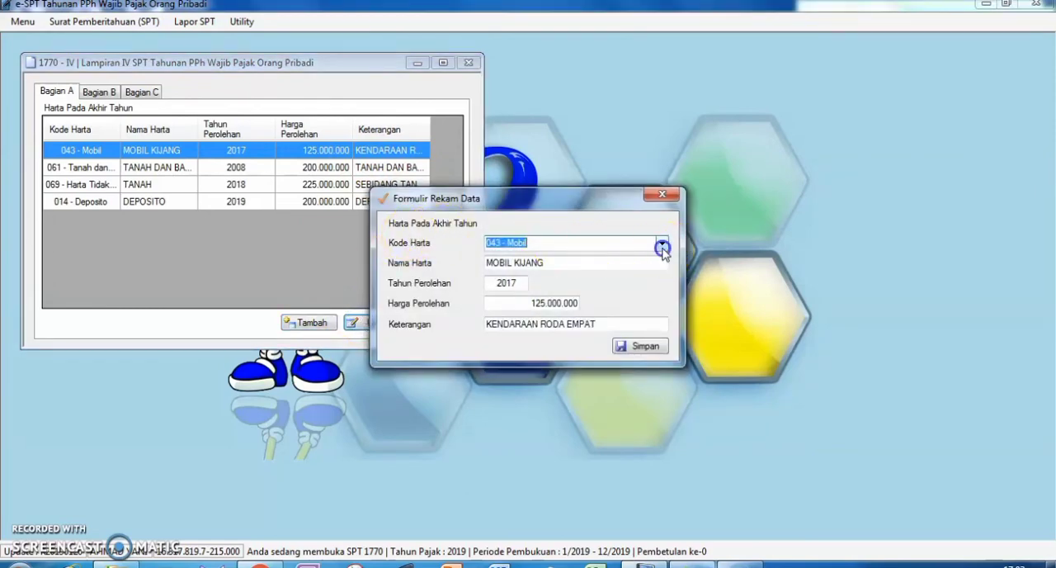
left_click(663, 246)
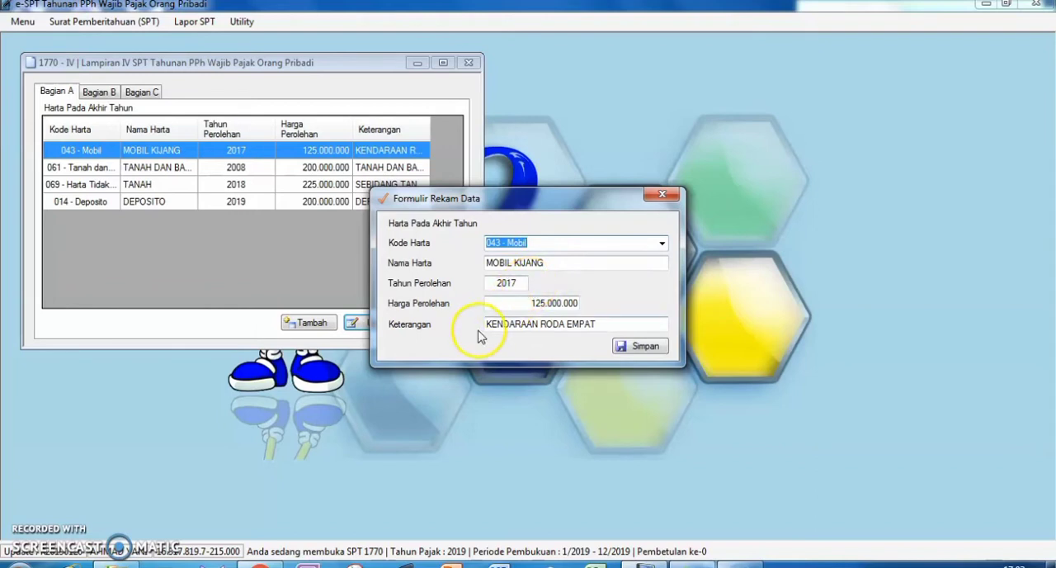
left_click(650, 198)
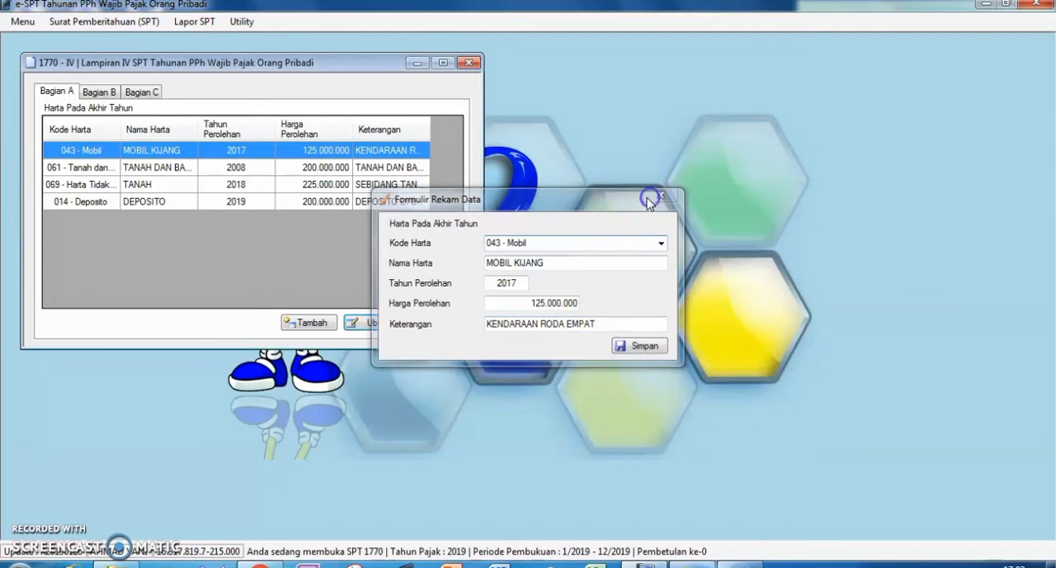
View the 2008 TANAH DAN BANGUNAN asset record in its edit form, and close it unchanged.
left_click(178, 170)
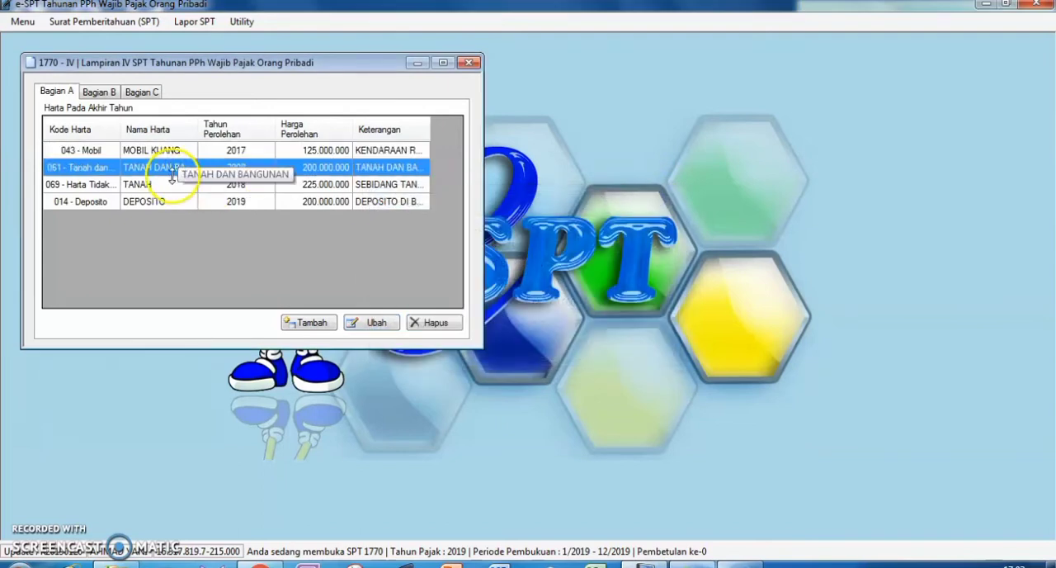
left_click(371, 322)
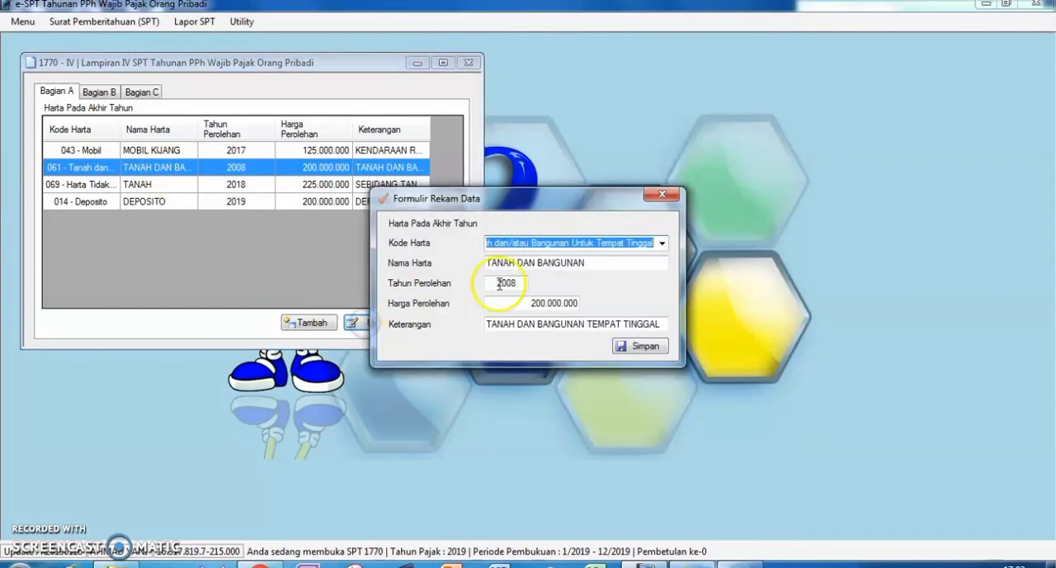
left_click(659, 194)
View the 2018 TANAH record in its edit form without changes, and close Lampiran IV after highlighting the DEPOSITO row.
left_click(130, 192)
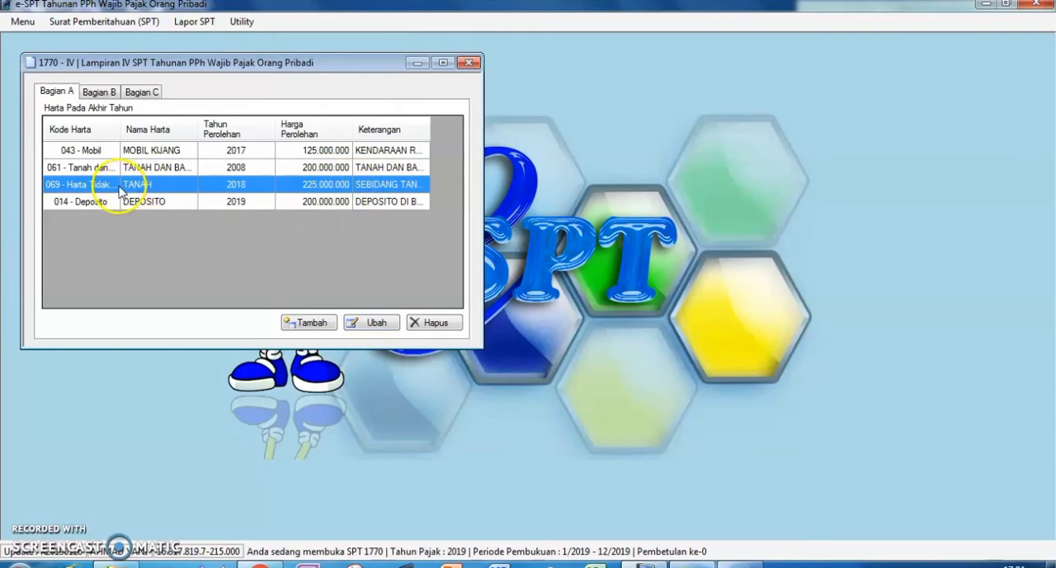
left_click(354, 323)
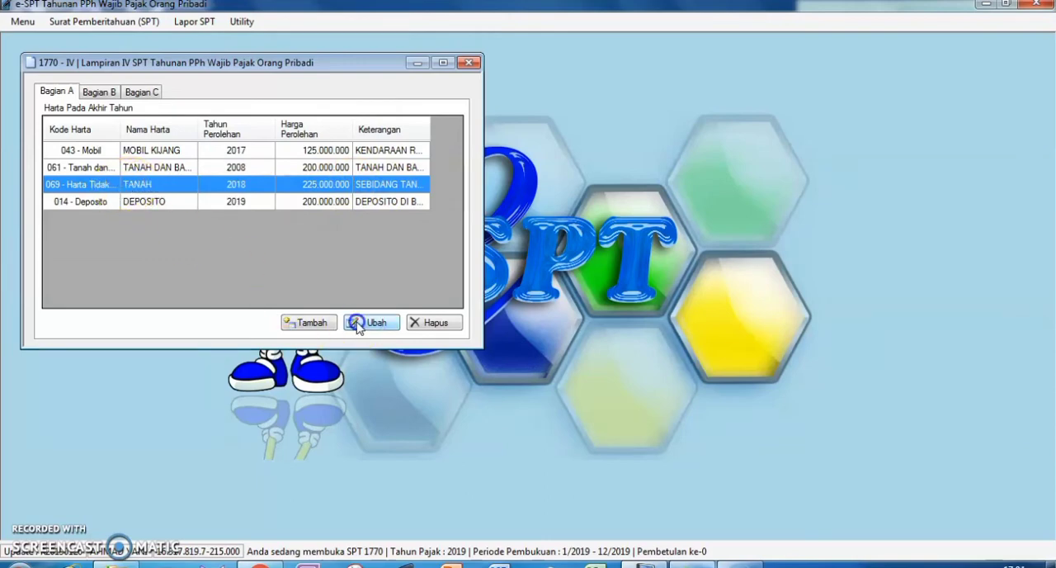
left_click(662, 194)
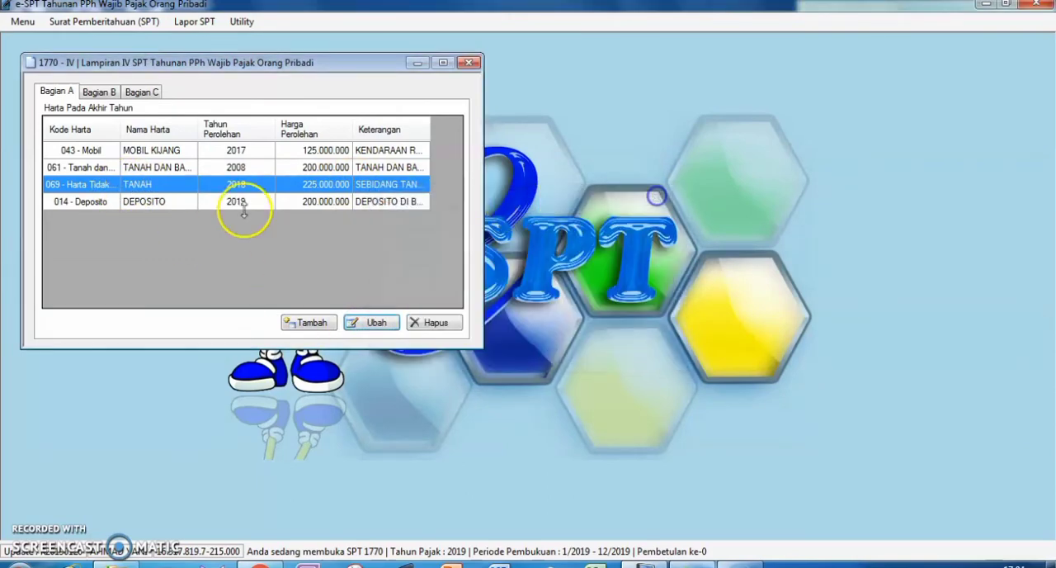
left_click(163, 203)
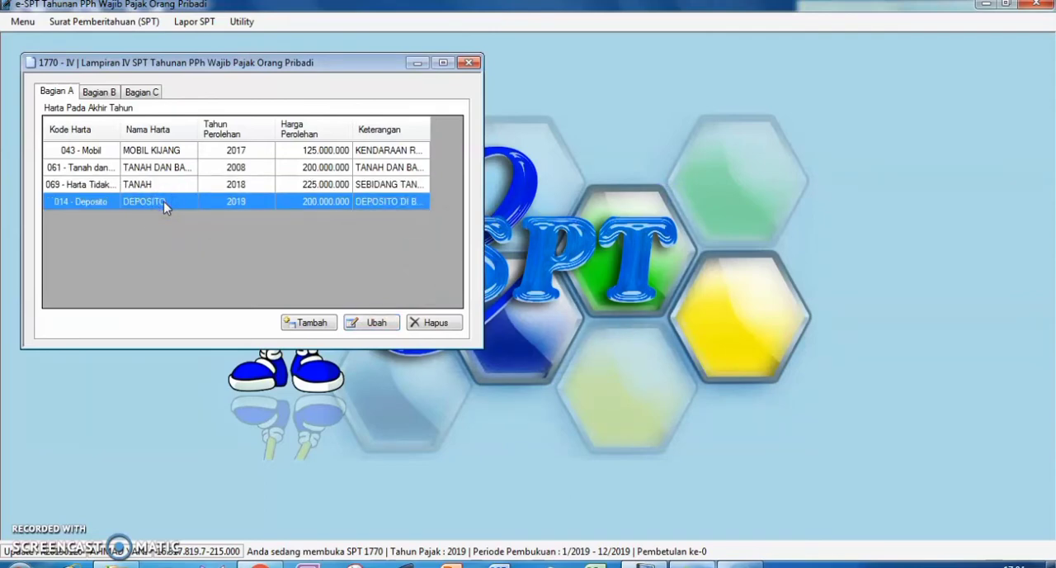
left_click(468, 64)
Open Lampiran III of the SPT 1770 at Bagian A, the income subject to final tax.
left_click(105, 23)
left_click(116, 93)
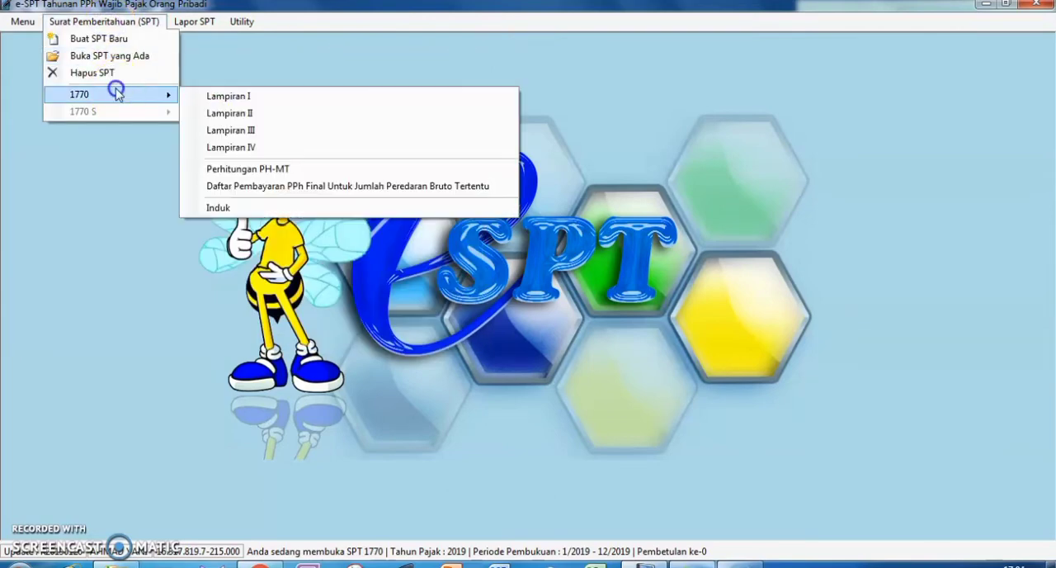
left_click(251, 131)
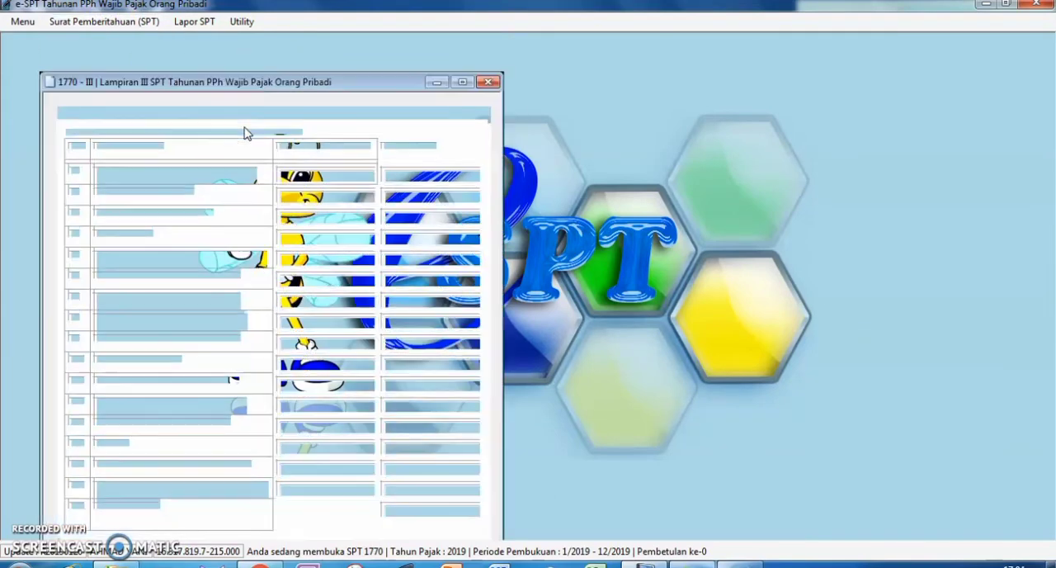
left_click(372, 238)
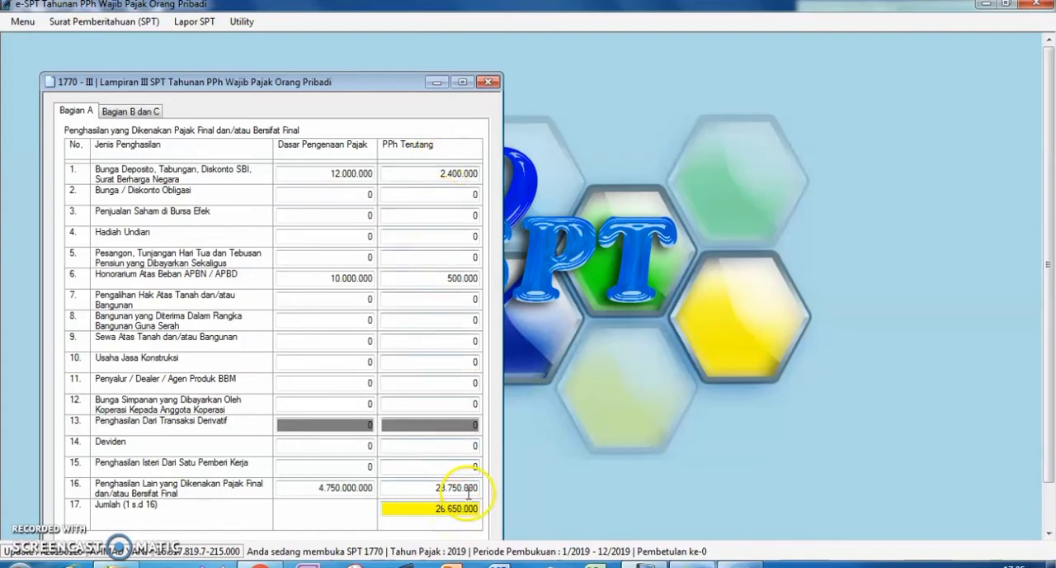
Review Bagian A and Bagian B dan C of Lampiran III, and close the attachment without saving.
left_click_drag(1049, 255, 1042, 318)
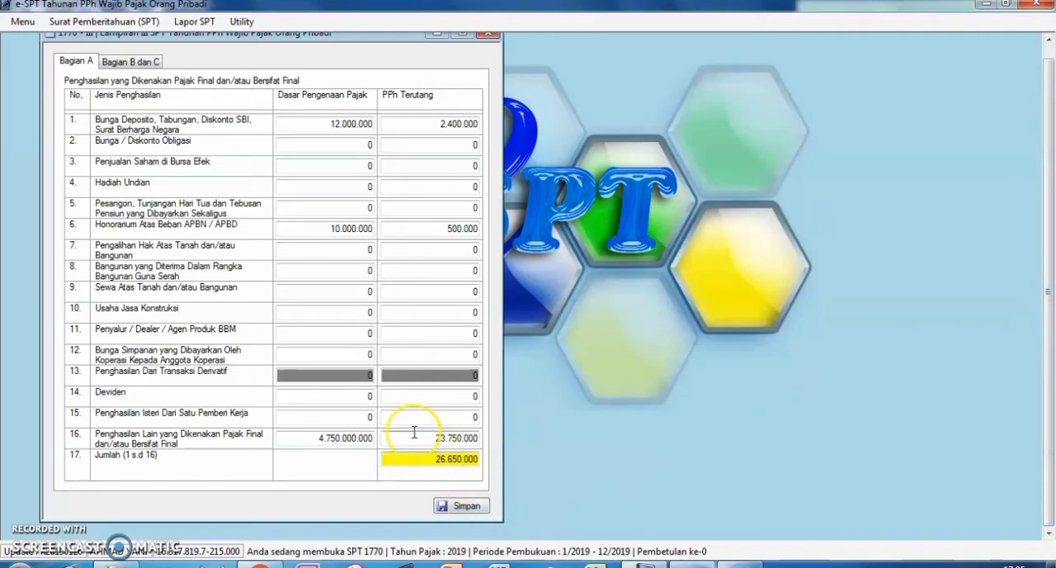
left_click(134, 62)
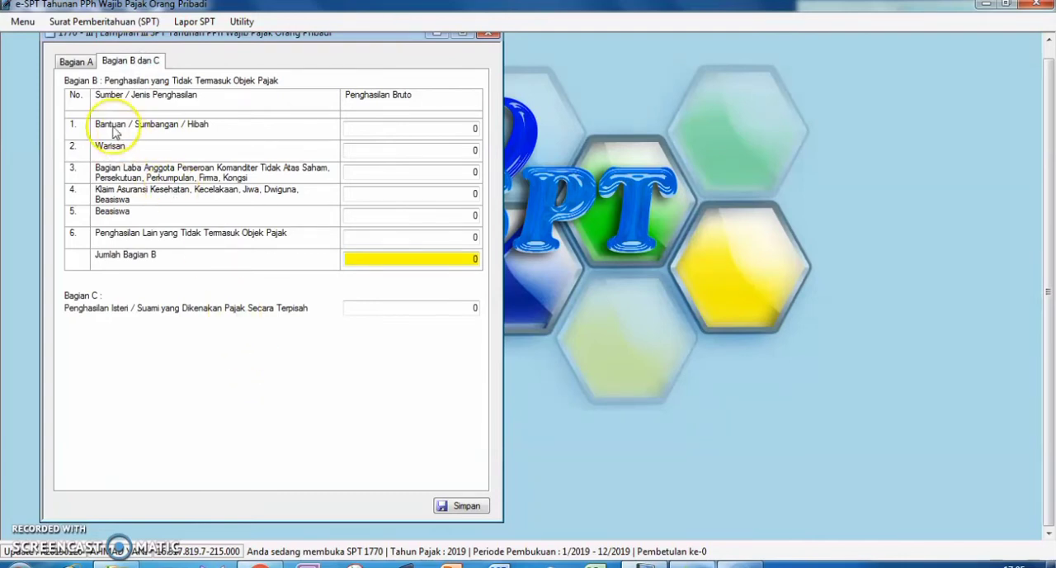
left_click(68, 59)
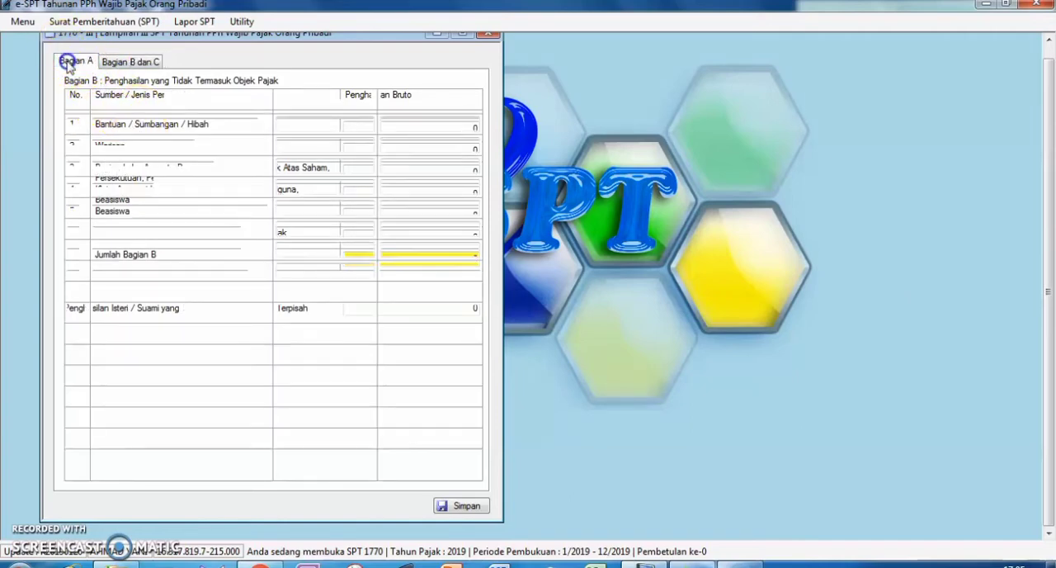
left_click(482, 34)
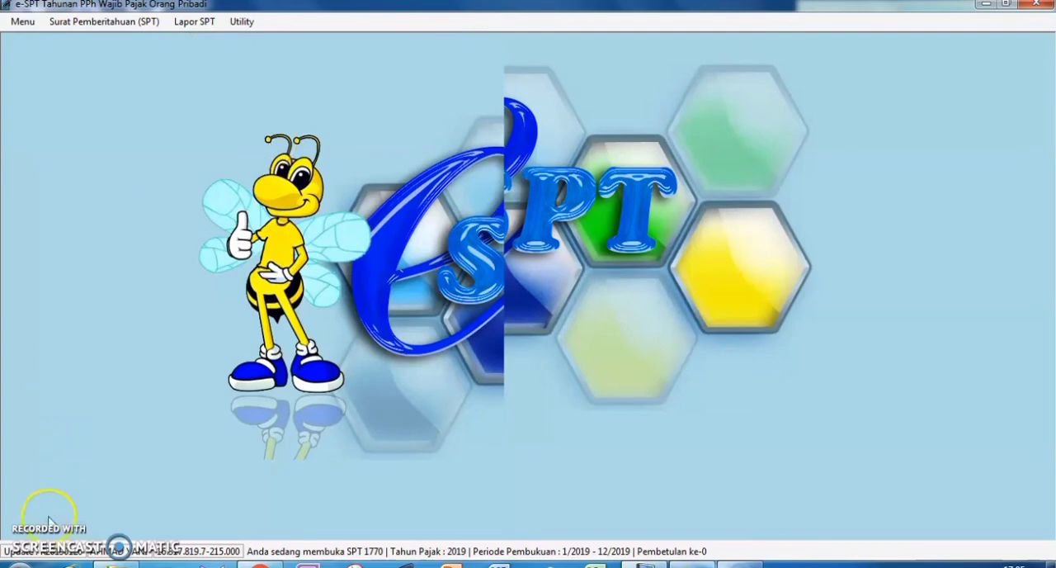
Open Lampiran II of the SPT 1770, the list of tax withheld by other parties.
left_click(146, 22)
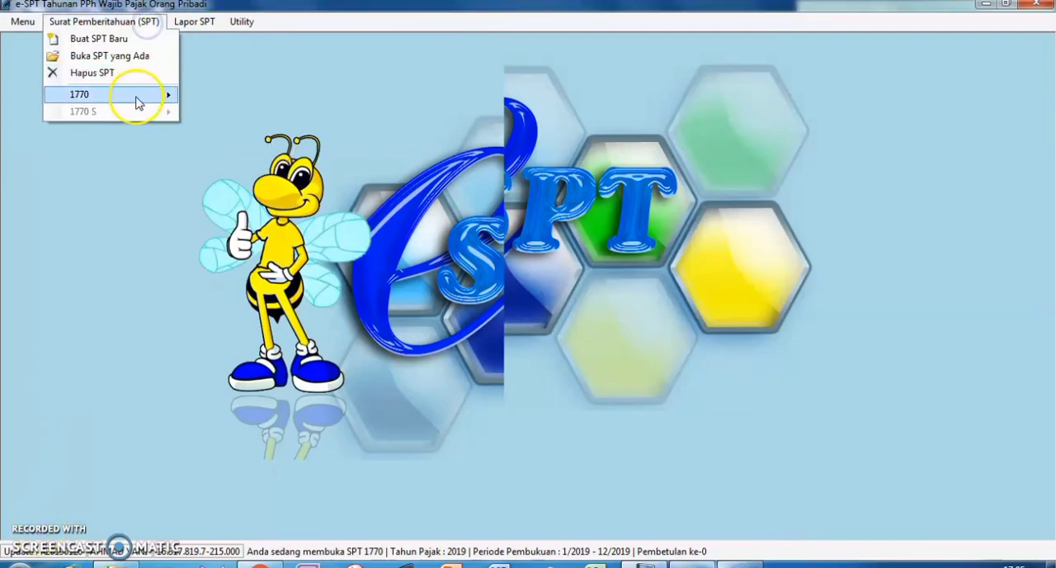
mouse_move(144, 97)
left_click(241, 116)
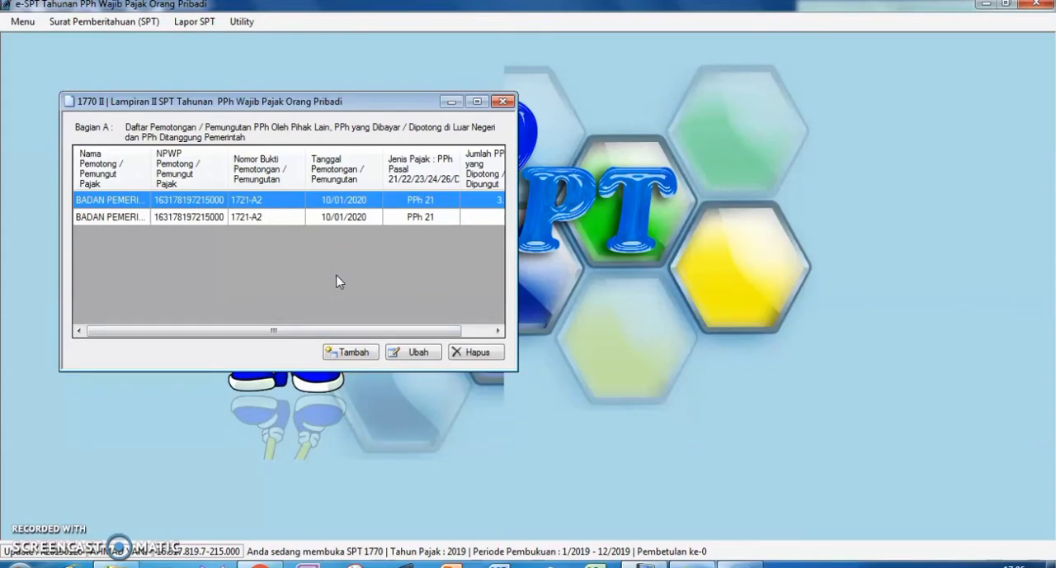
View the first BADAN PEMERINTAH withholding record in its edit form, and close the record and Lampiran II unchanged.
left_click(413, 351)
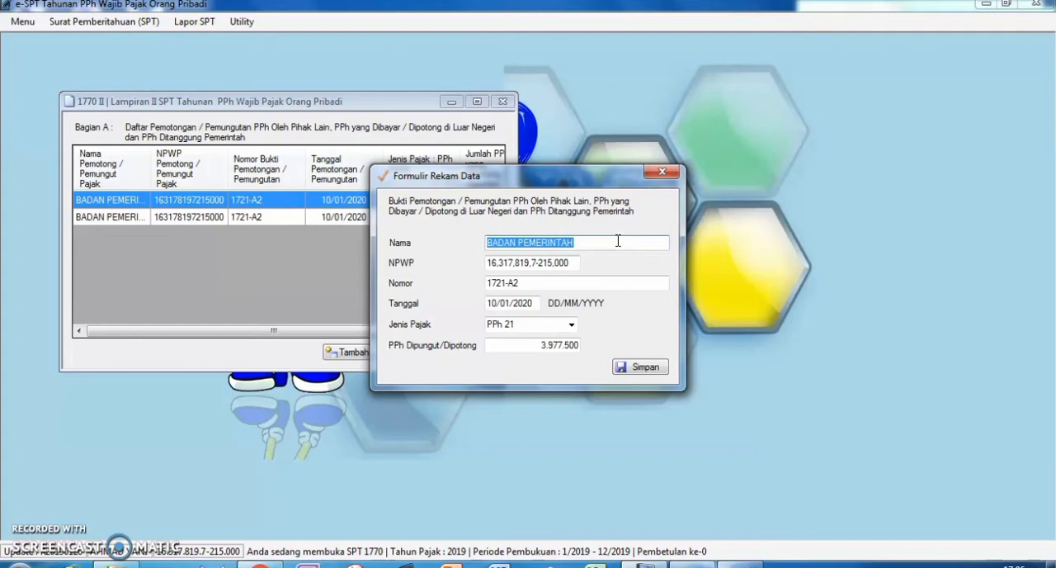
left_click(618, 230)
left_click(658, 173)
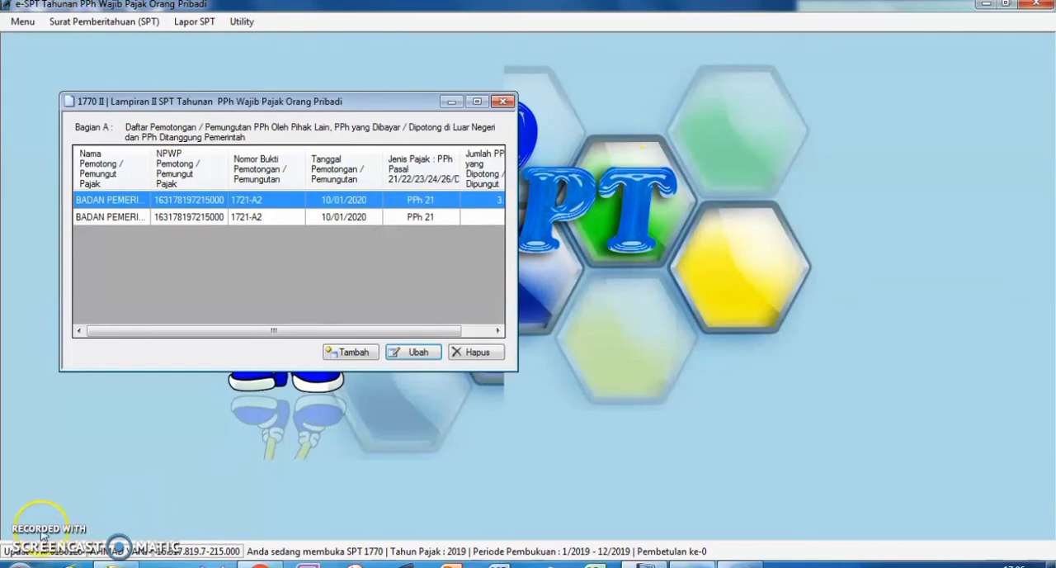
left_click(502, 101)
left_click(33, 525)
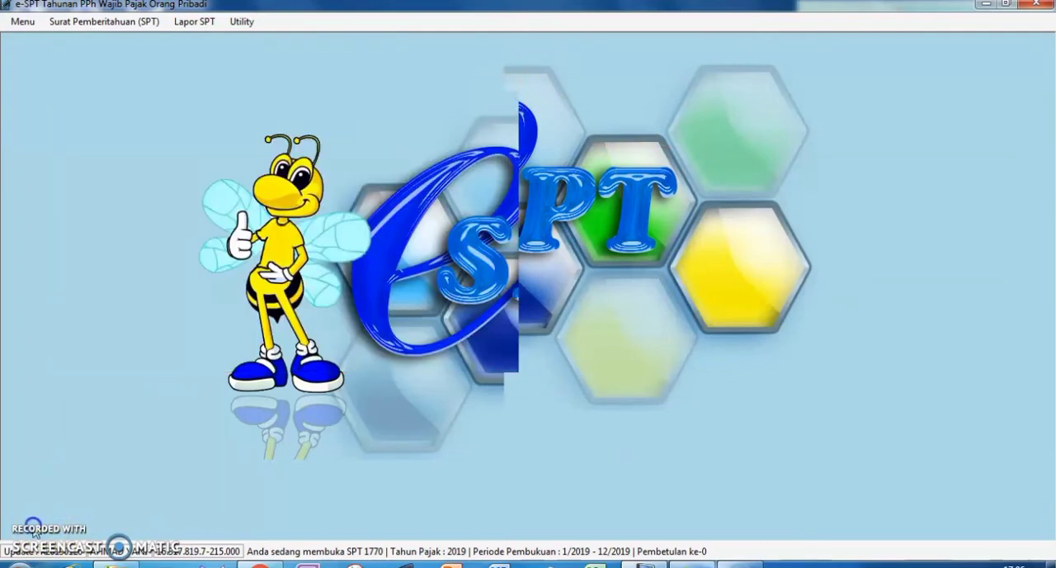
Open Lampiran I of the SPT 1770 at Bagian A, net domestic business income with bookkeeping.
left_click(101, 11)
left_click(100, 23)
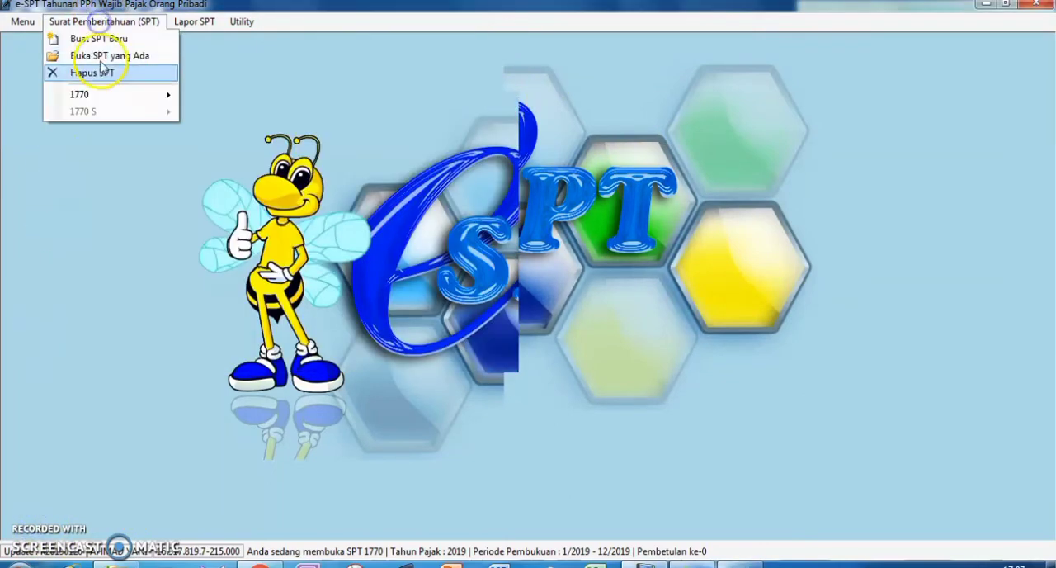
left_click(176, 93)
left_click(186, 95)
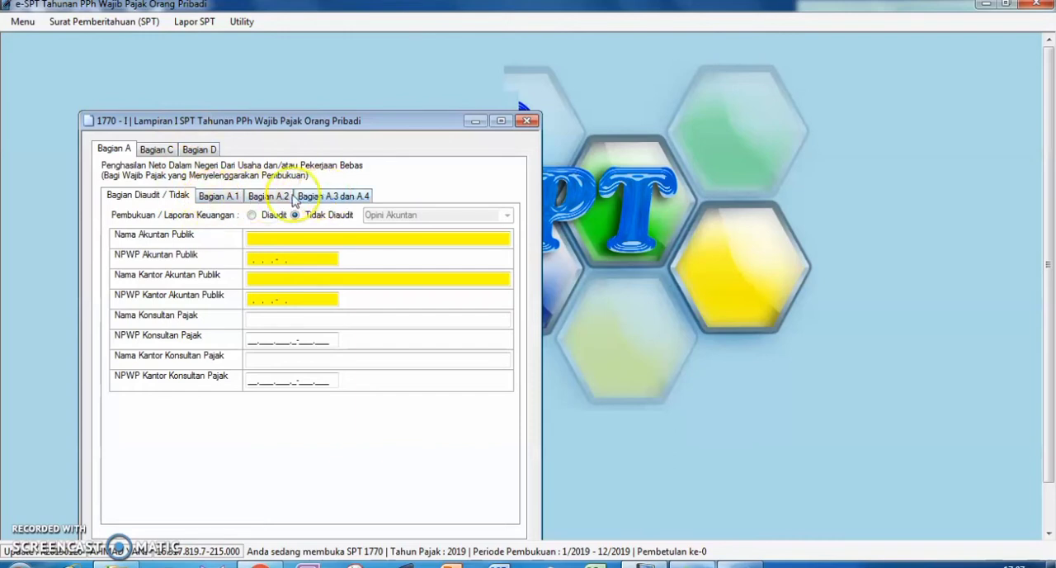
Review Bagian A.1, Bagian A.2, and Bagian A.3 dan A.4 of Lampiran I.
left_click(226, 198)
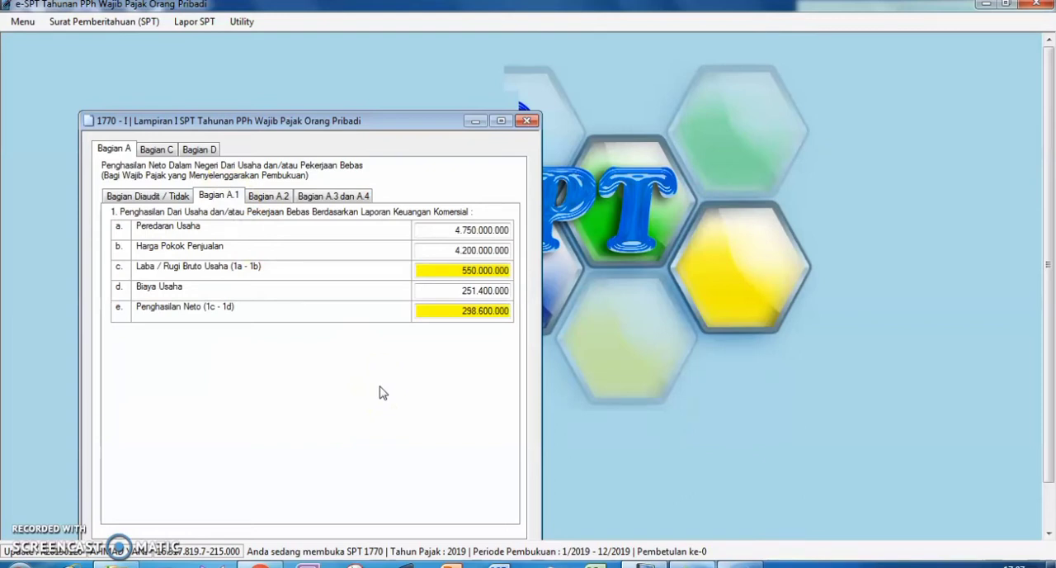
left_click(378, 377)
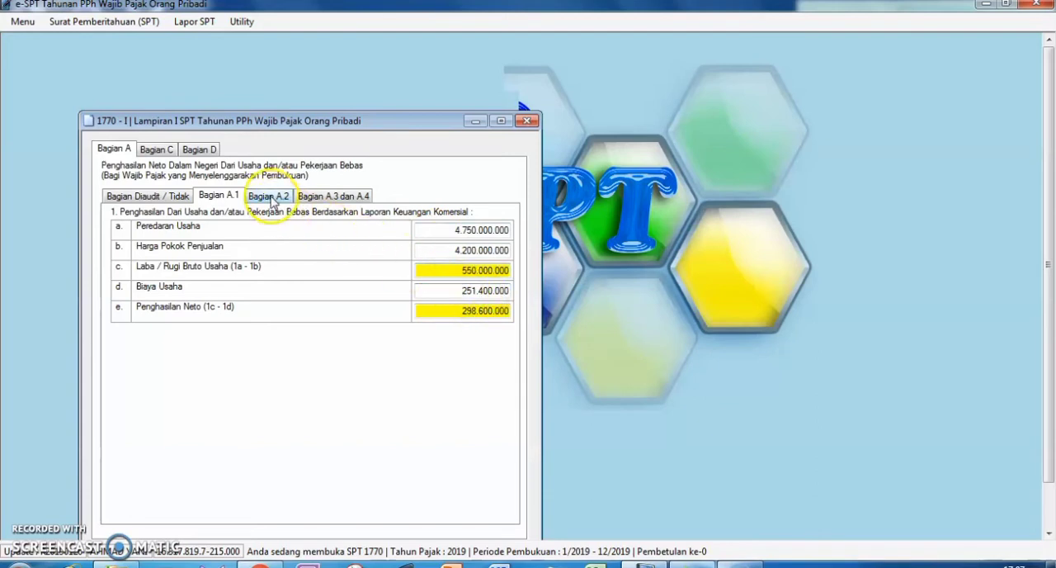
left_click(271, 200)
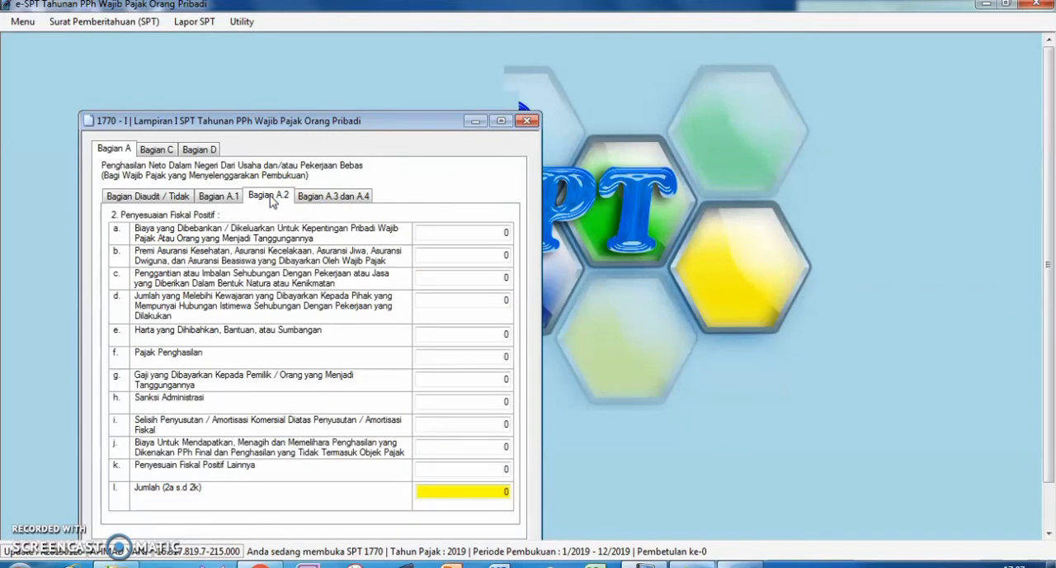
left_click(340, 197)
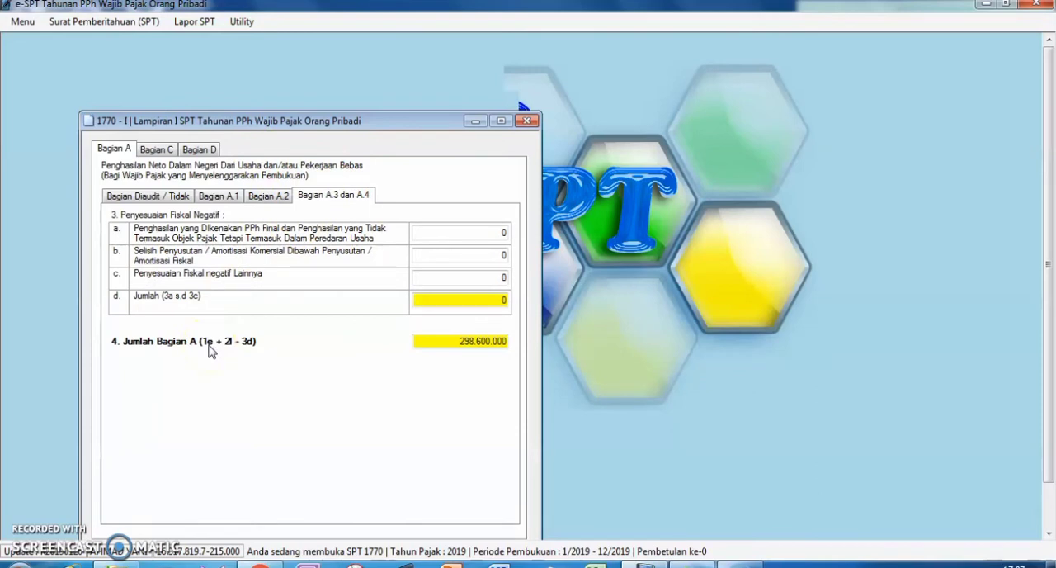
Recheck Bagian A.1 and the Jumlah Bagian A total in Bagian A.3 dan A.4 of Lampiran I.
left_click(219, 195)
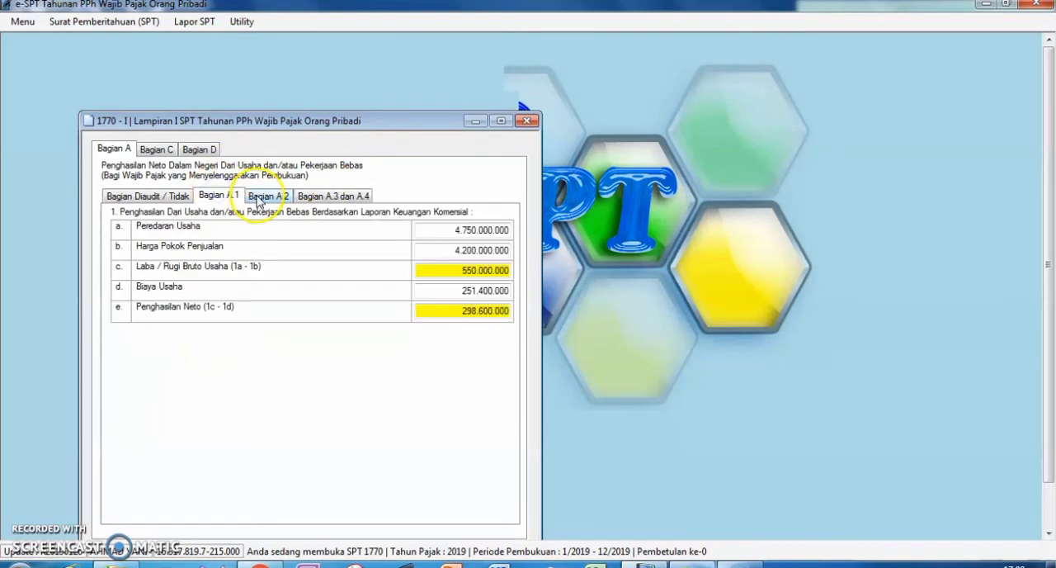
left_click(330, 195)
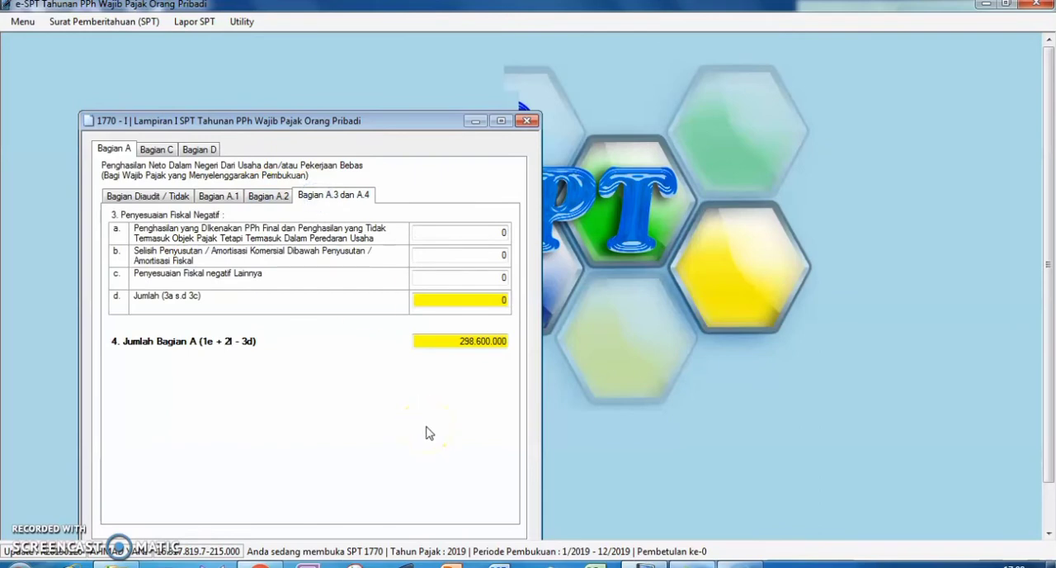
left_click_drag(1048, 199, 1044, 283)
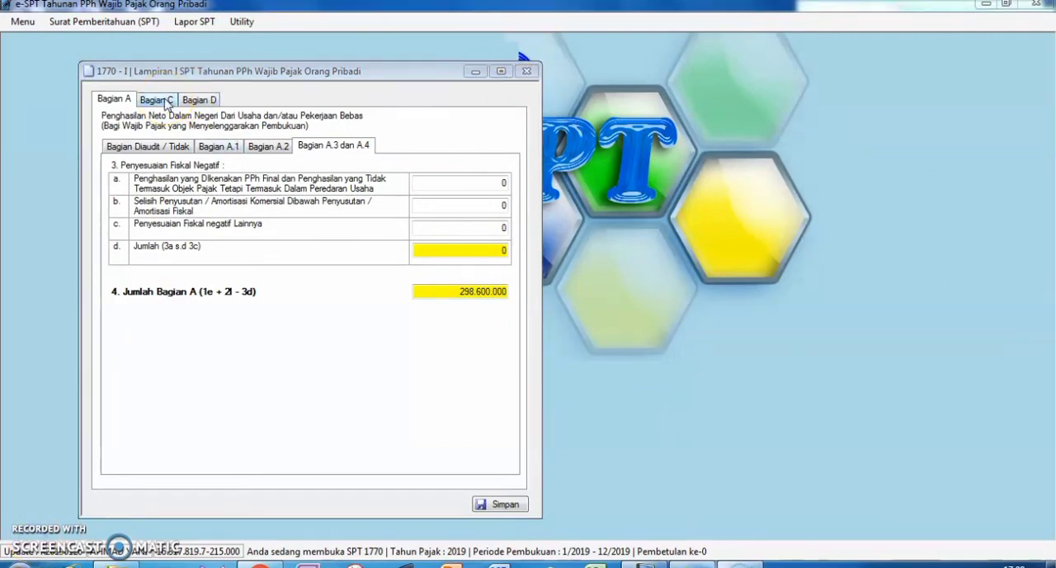
Review the employer income record in Bagian C and the other income in Bagian D of Lampiran I, and close the form unchanged.
left_click(165, 100)
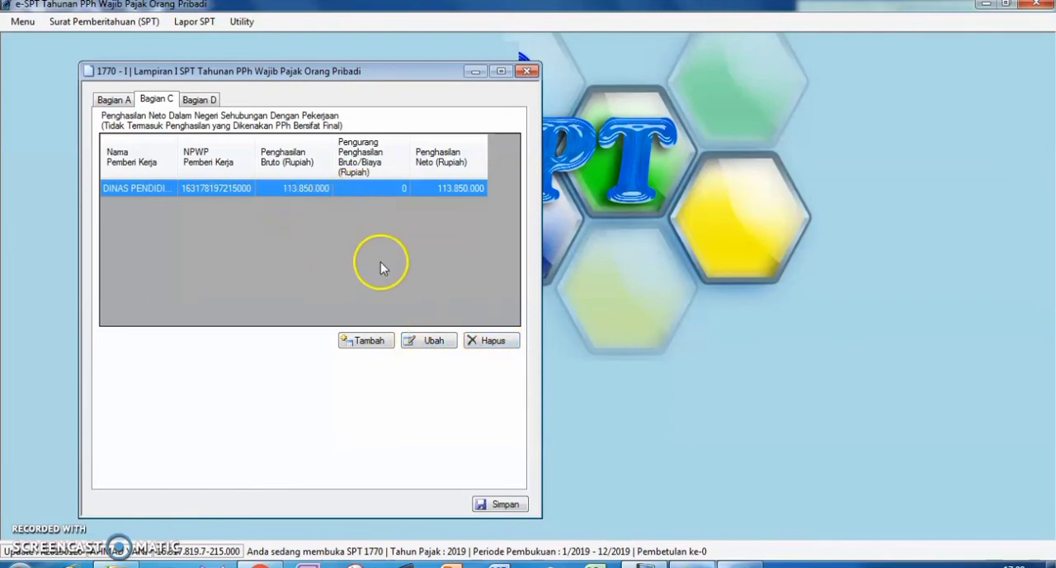
left_click(430, 345)
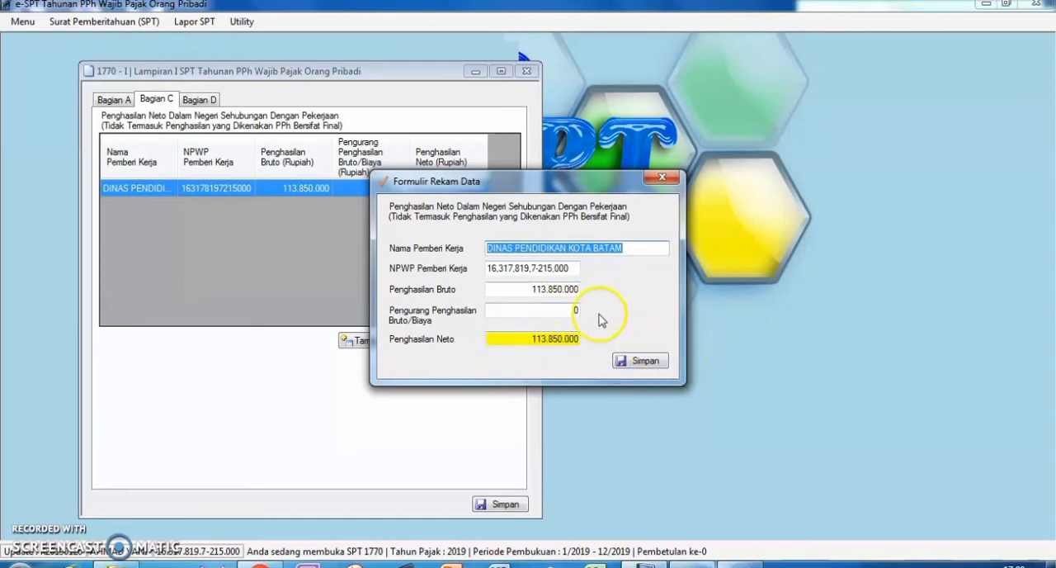
left_click(661, 177)
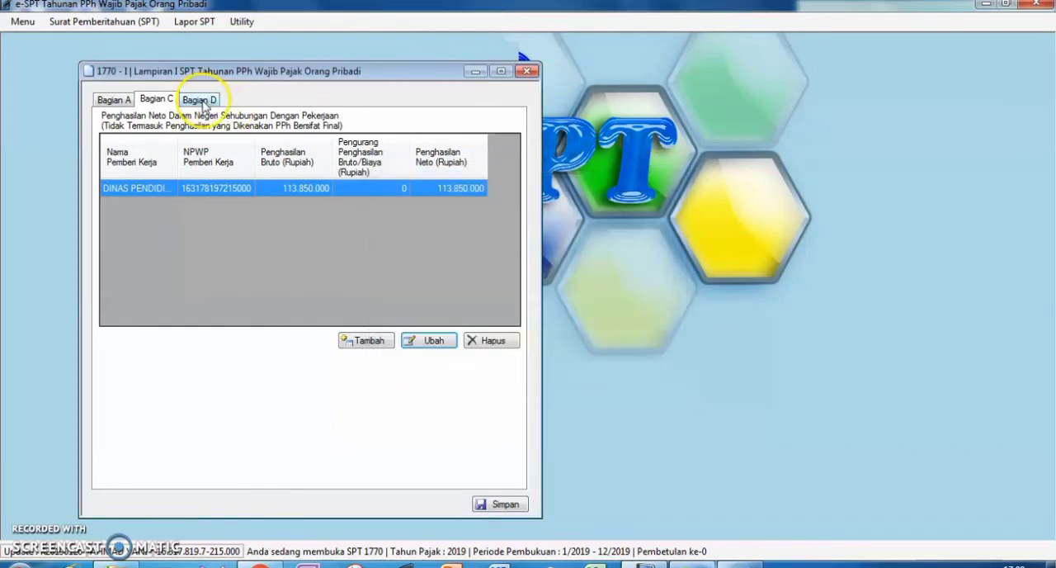
left_click(203, 100)
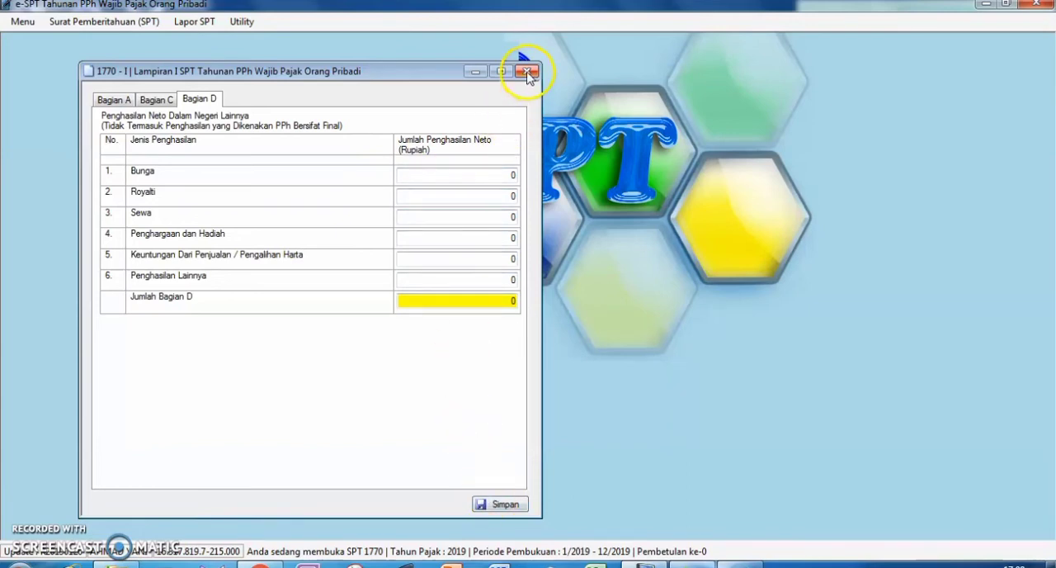
left_click(528, 72)
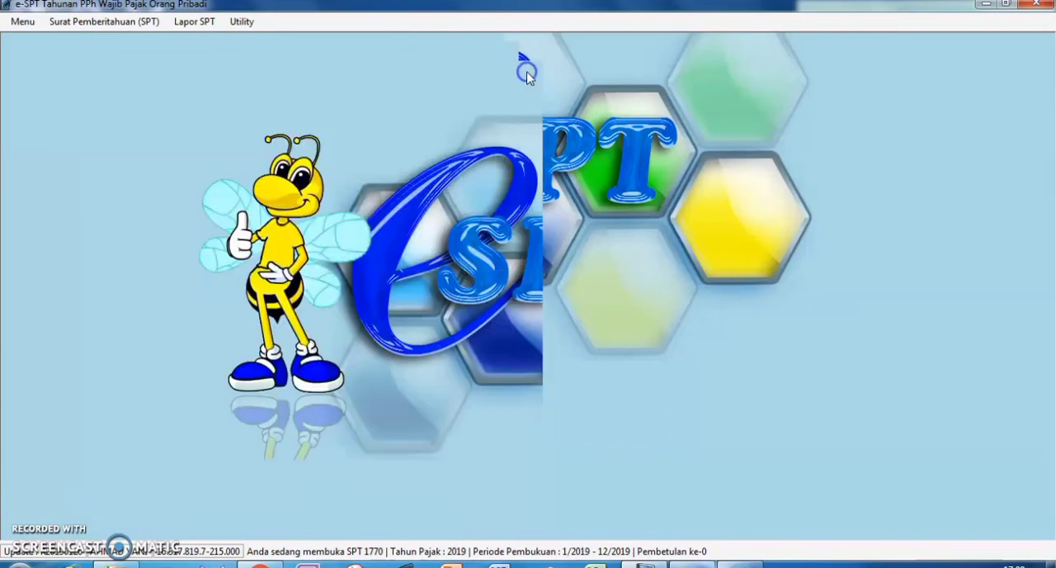
Open the Induk form of the SPT 1770 at its Identitas section.
left_click(106, 23)
mouse_move(123, 96)
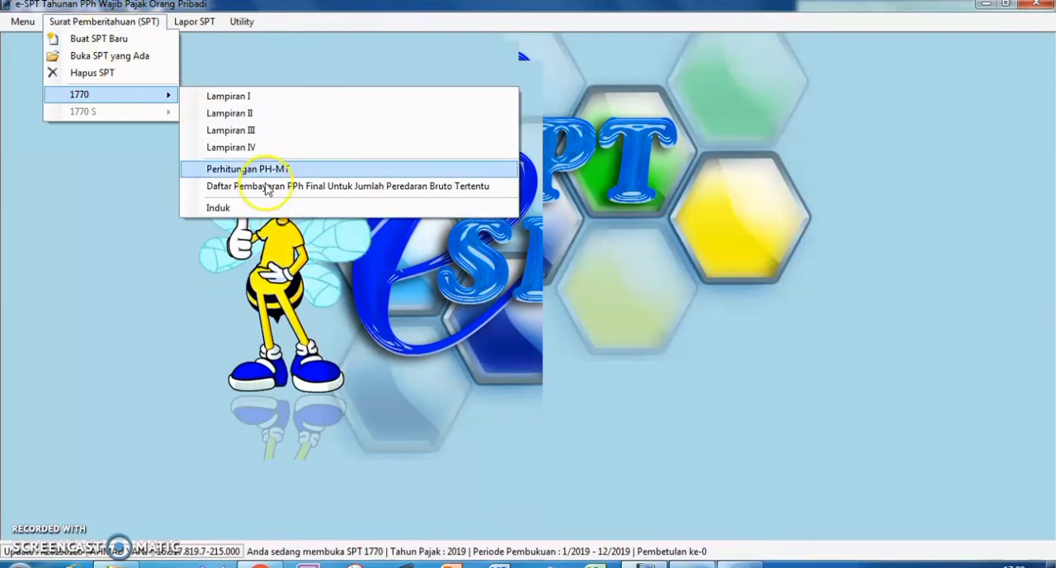
left_click(262, 210)
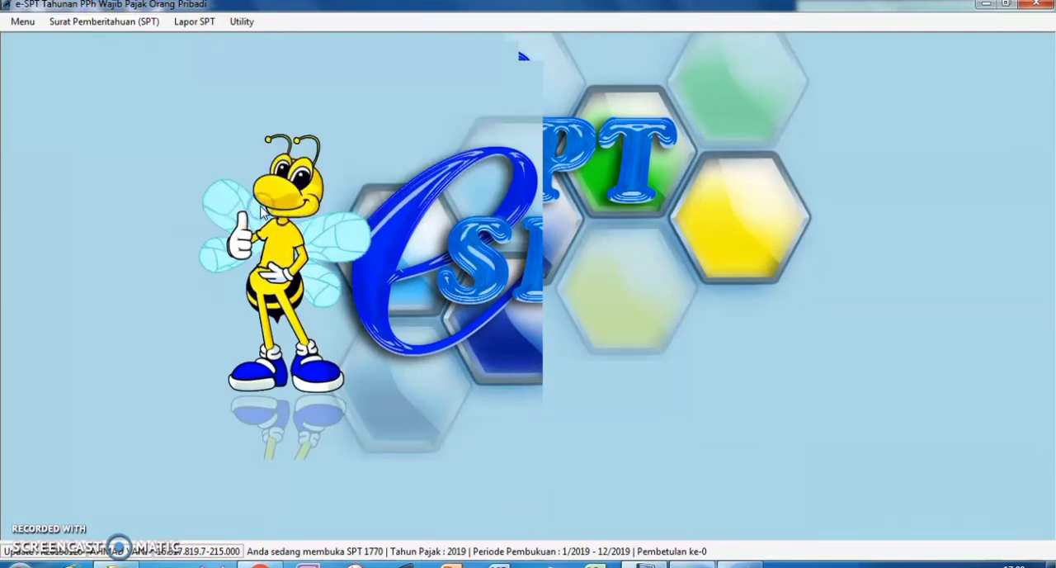
left_click(261, 331)
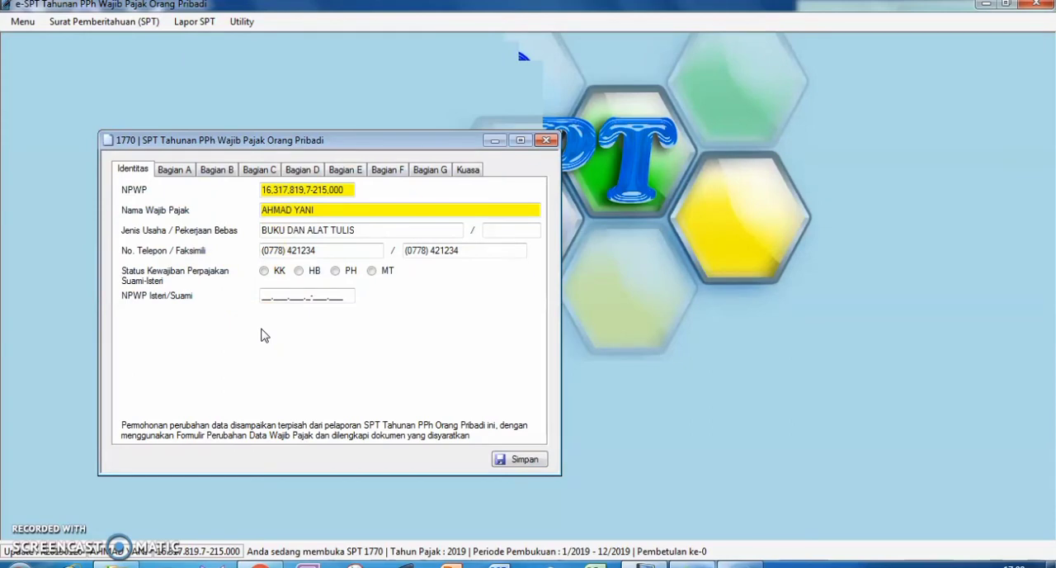
Review net income in Bagian A, taxable income in Bagian B and PPh Terutang in Bagian C of the Induk form.
left_click(173, 169)
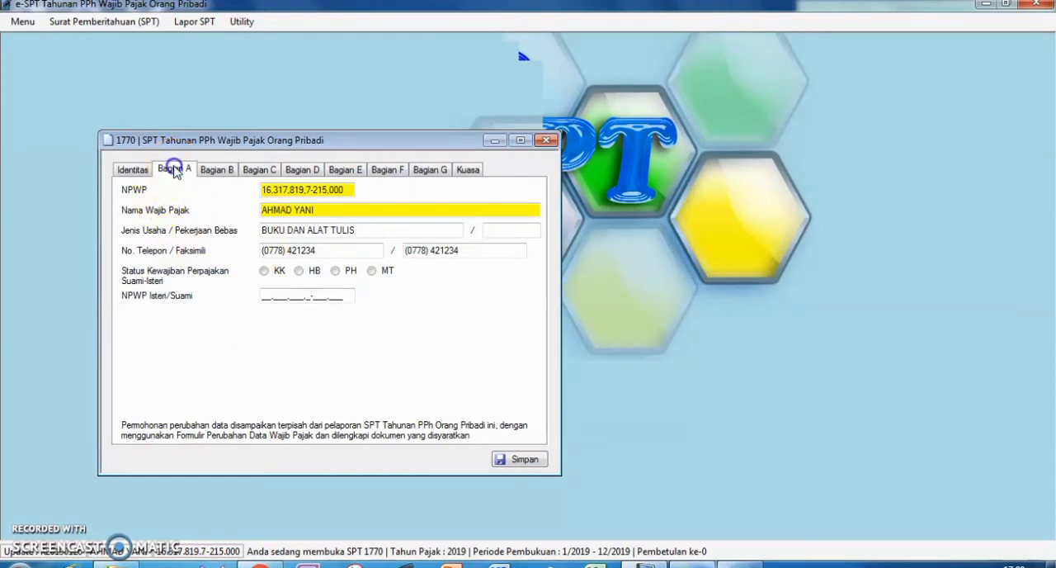
left_click(418, 478)
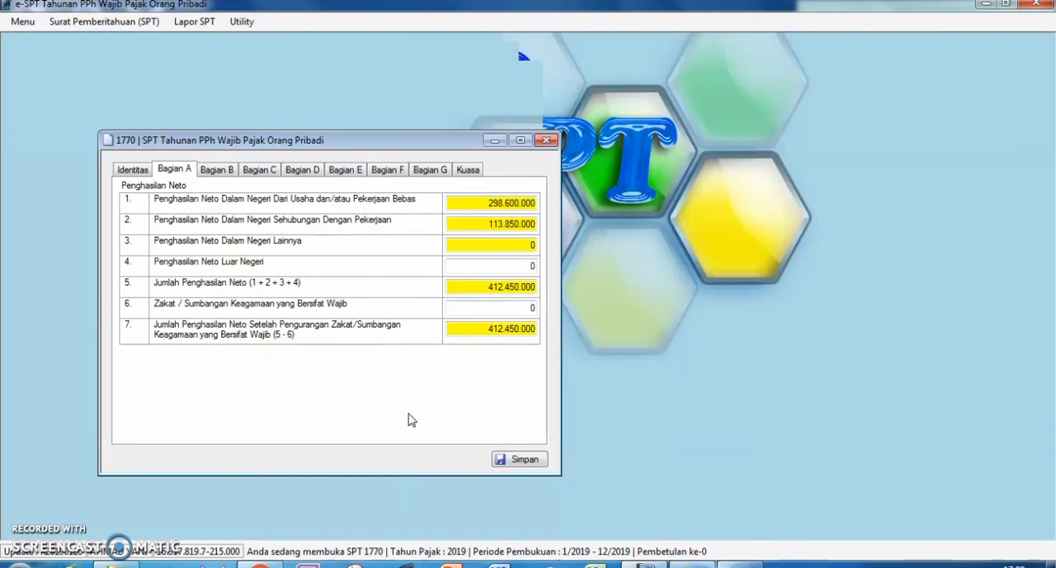
left_click(225, 170)
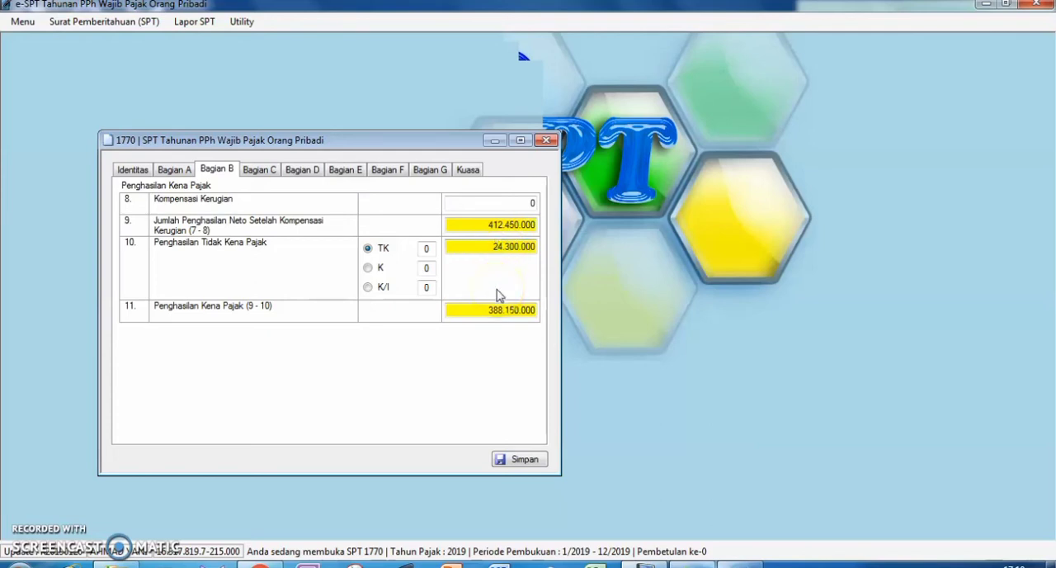
left_click(33, 528)
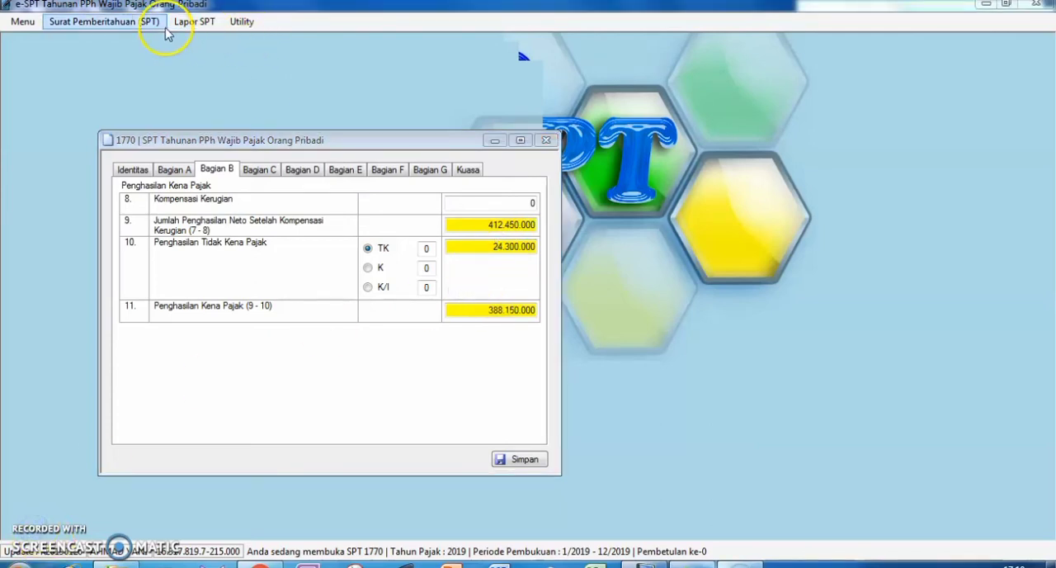
left_click(258, 170)
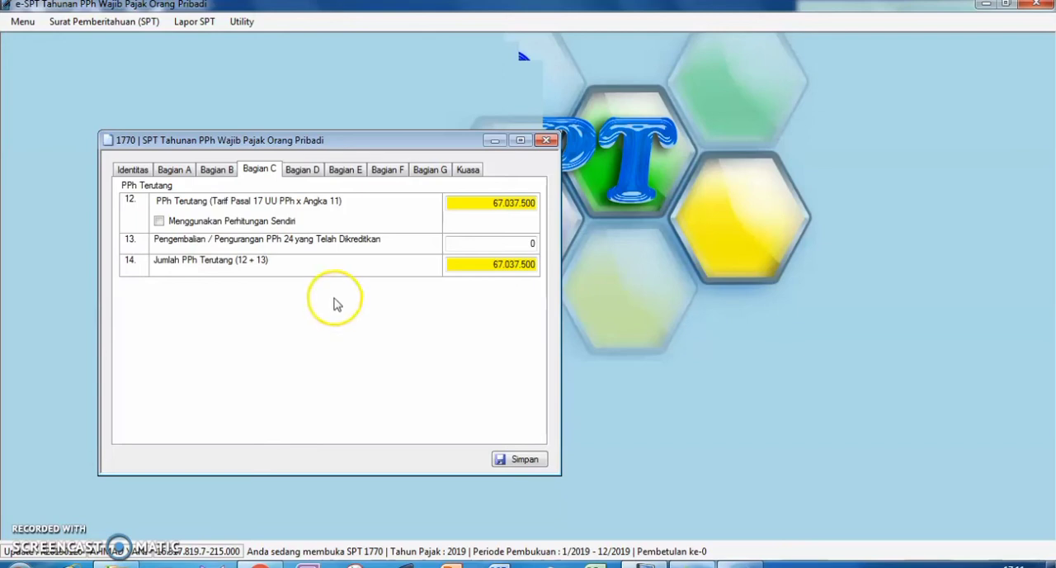
left_click(230, 175)
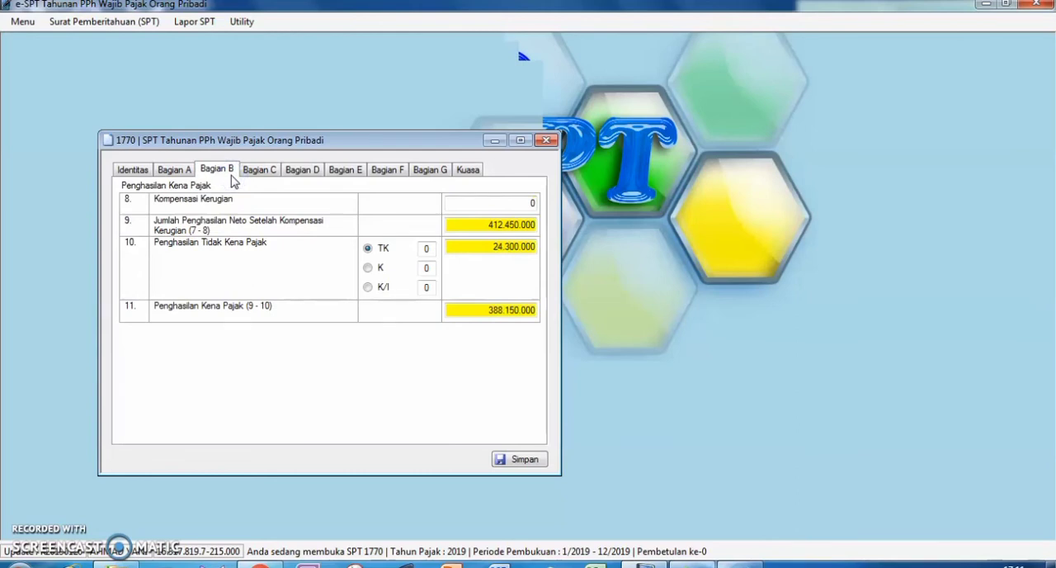
left_click(273, 177)
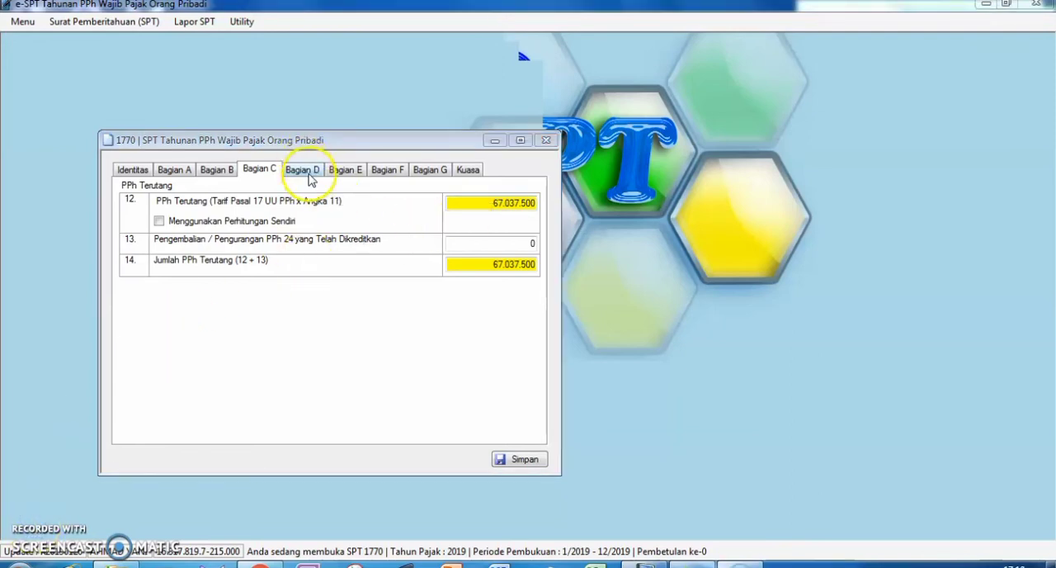
Compare the Kredit Pajak in Bagian D with the PPh Kurang / Lebih Bayar in Bagian E of the Induk form.
left_click(308, 174)
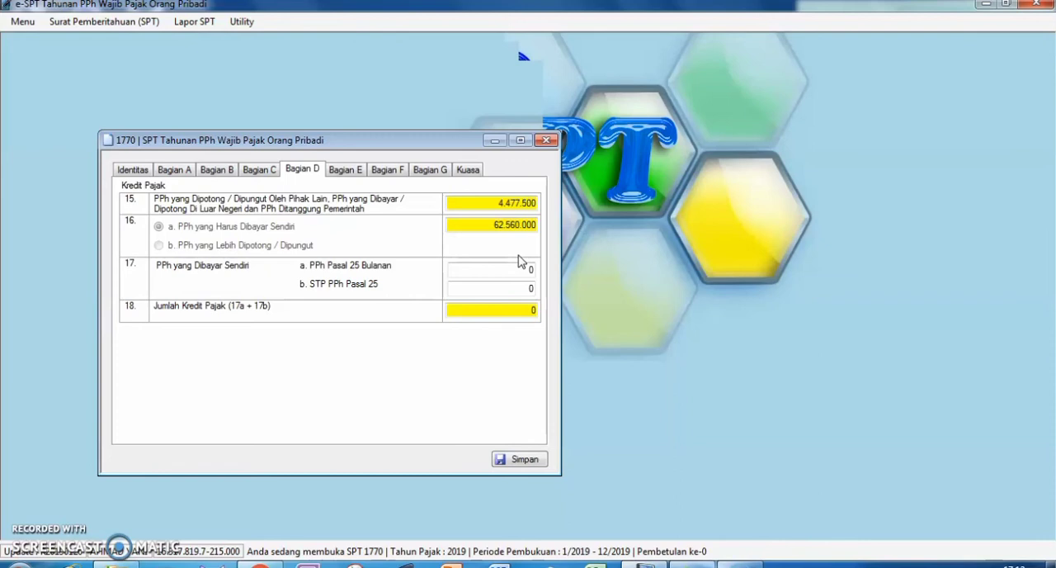
left_click(346, 169)
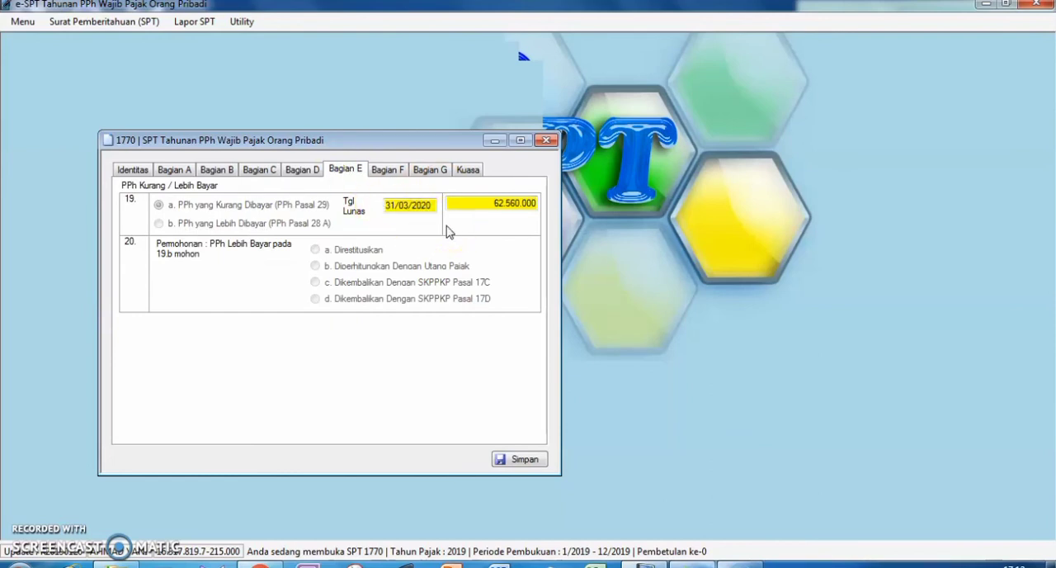
left_click(314, 170)
left_click(339, 171)
left_click(401, 239)
Review the PPh Pasal 25 instalment in Bagian F, the attachment checklist in Bagian G and the signatory details under Kuasa.
left_click(381, 174)
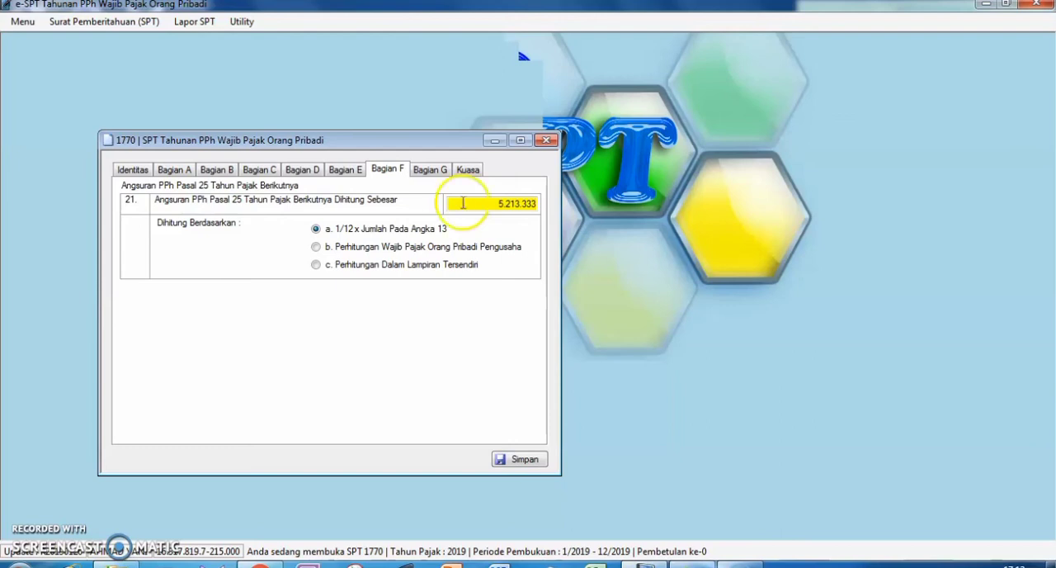
left_click(429, 170)
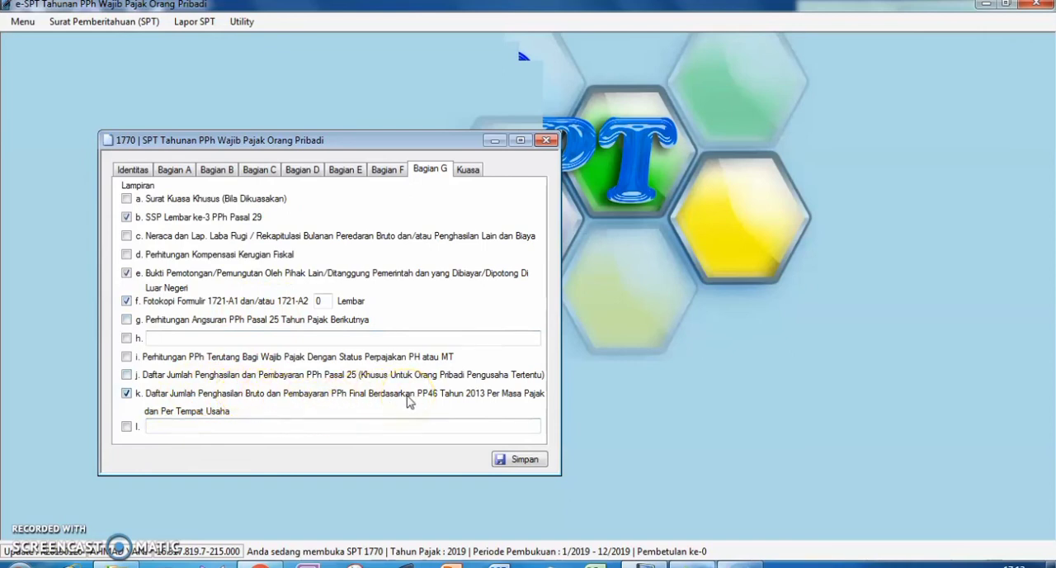
left_click(36, 528)
left_click(468, 171)
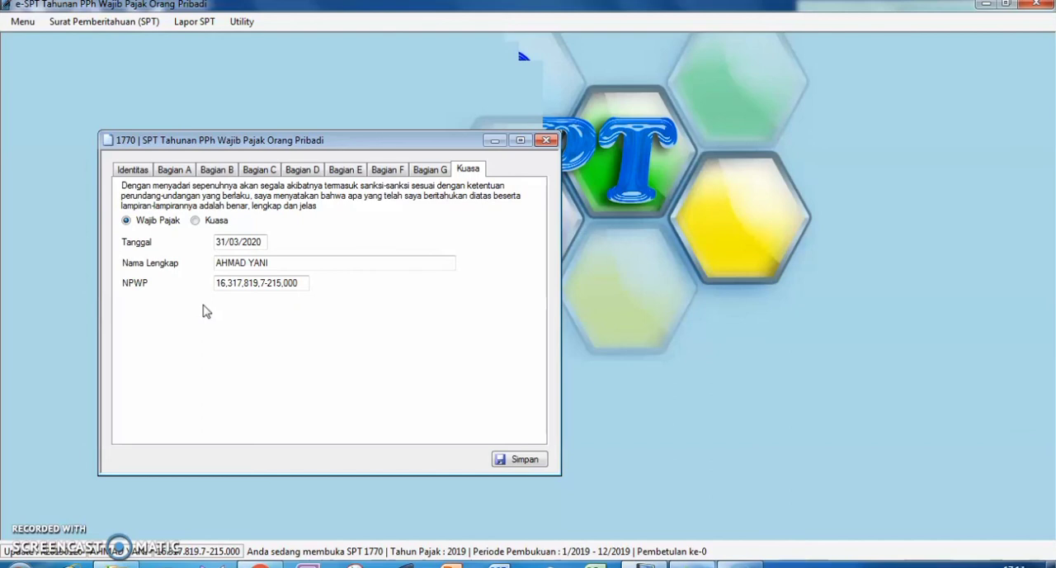
left_click(221, 285)
left_click(221, 263)
Run through the Induk form's sections from Bagian B to Kuasa once more, and close the form without saving.
left_click(430, 171)
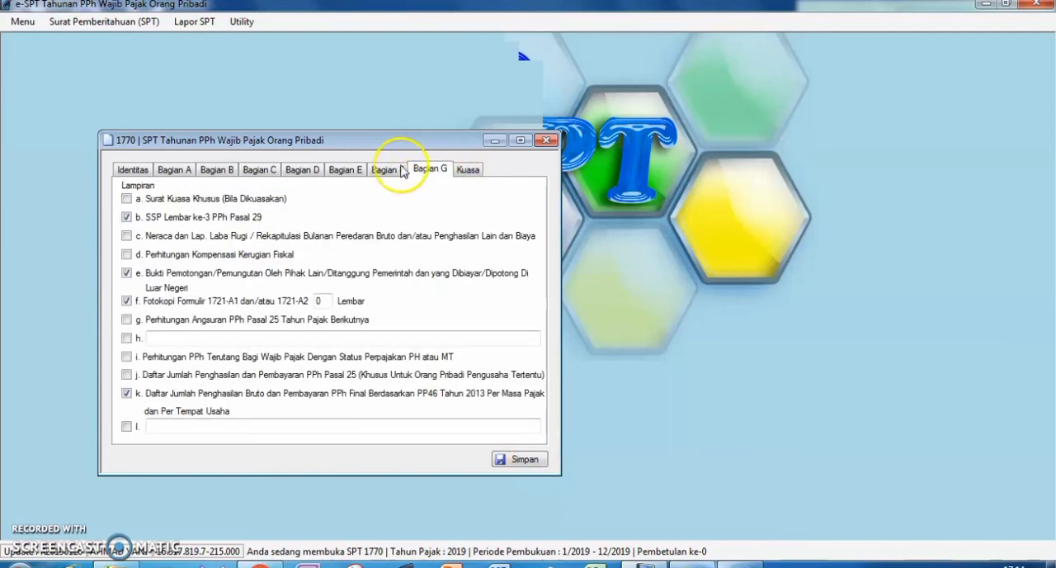
left_click(207, 170)
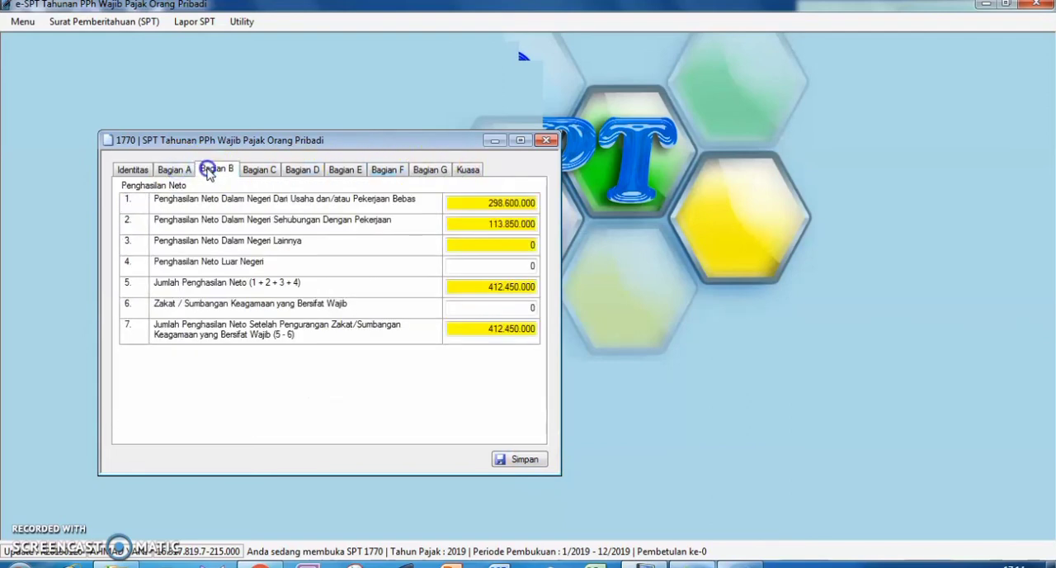
left_click(258, 171)
left_click(301, 170)
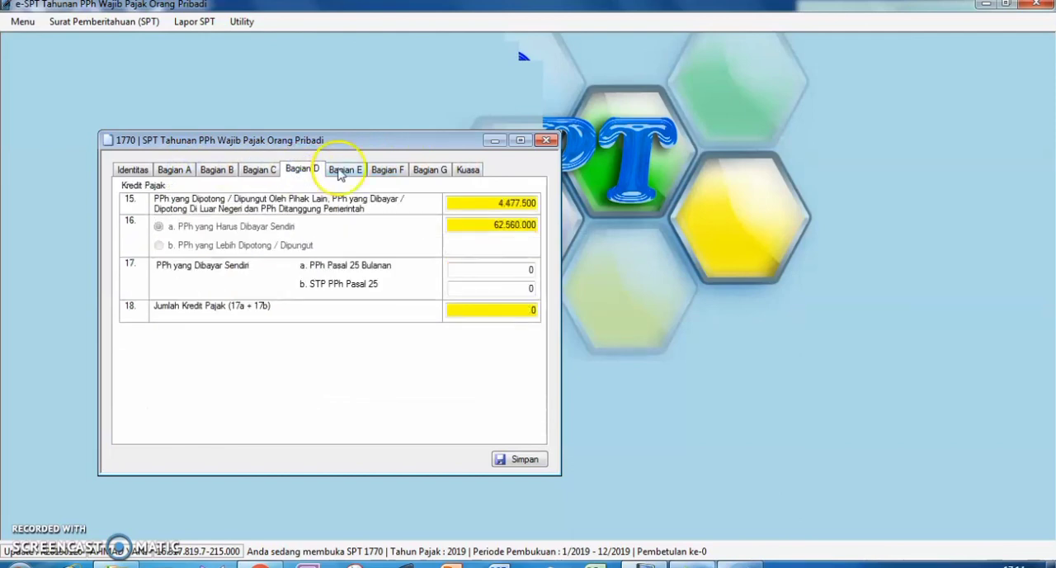
left_click(431, 171)
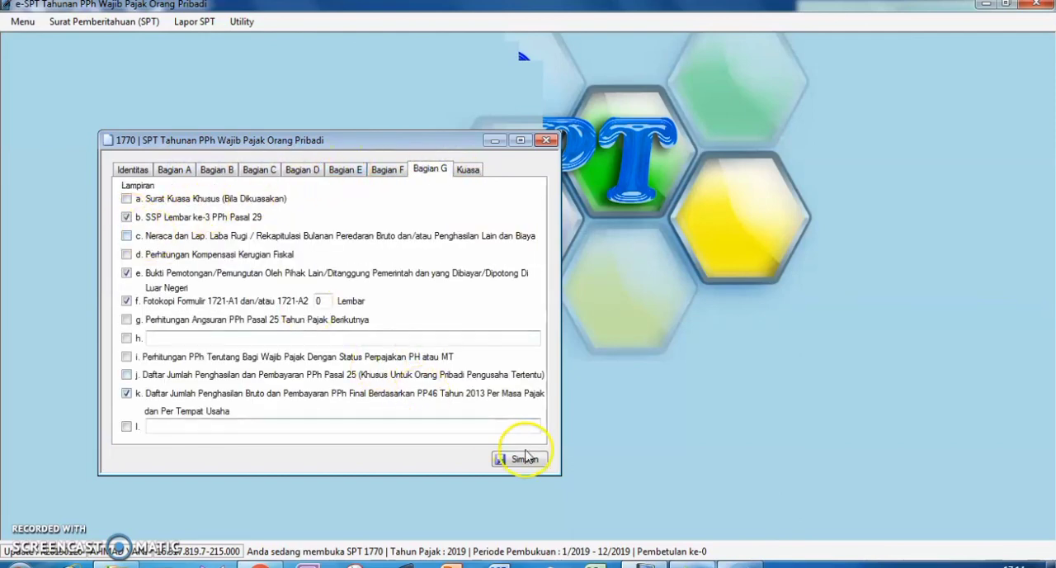
left_click(468, 169)
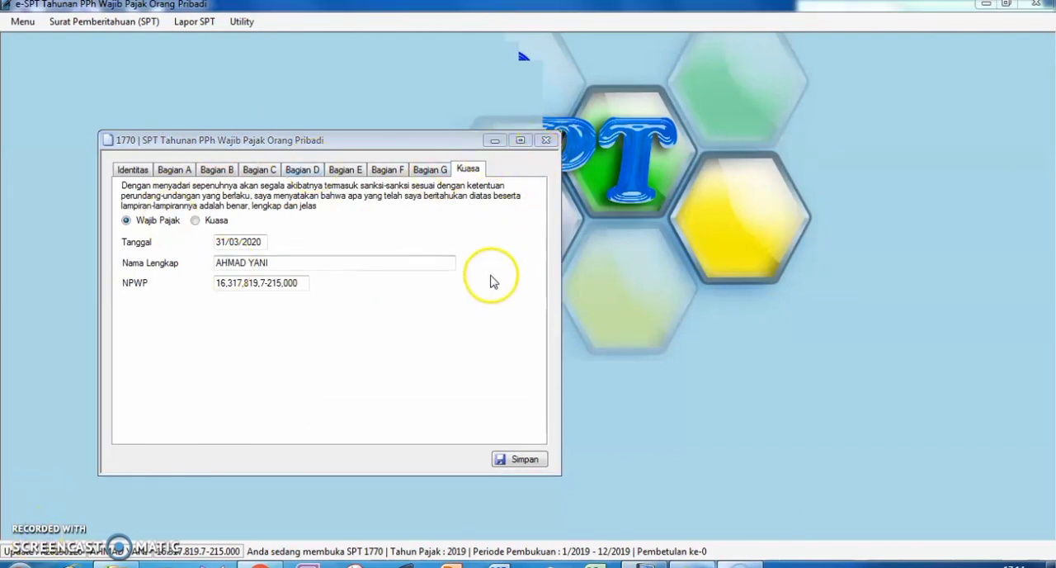
left_click(548, 141)
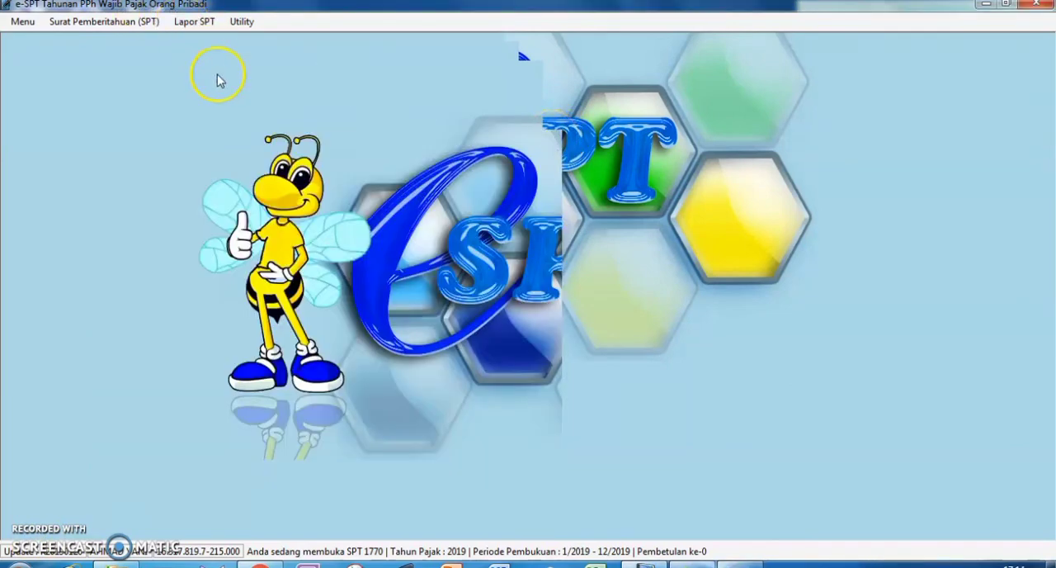
Open the Rekam Surat Setoran Pajak (SSP) list for the PPh Pasal 29 payment.
left_click(189, 31)
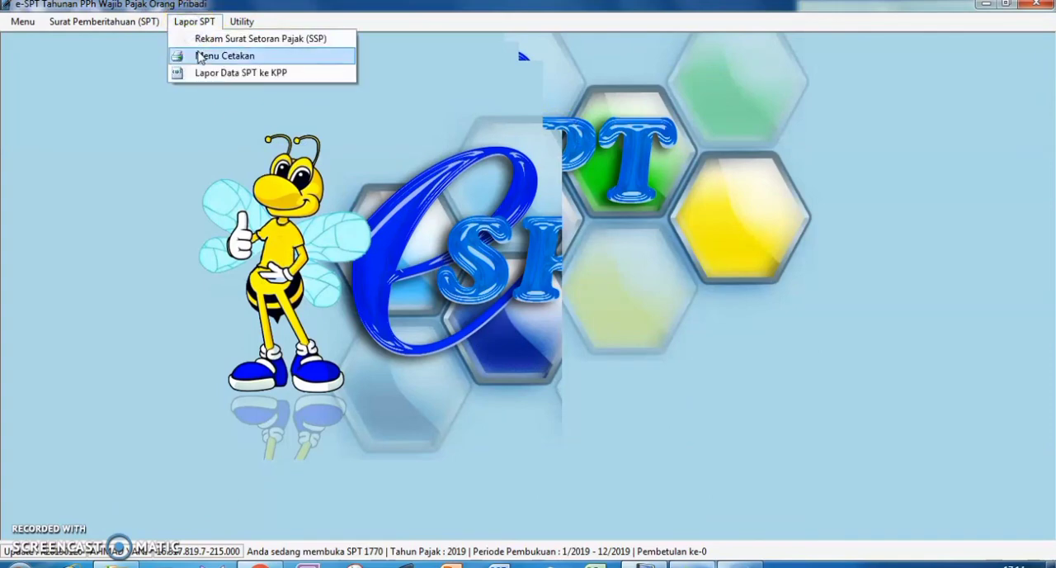
left_click(212, 47)
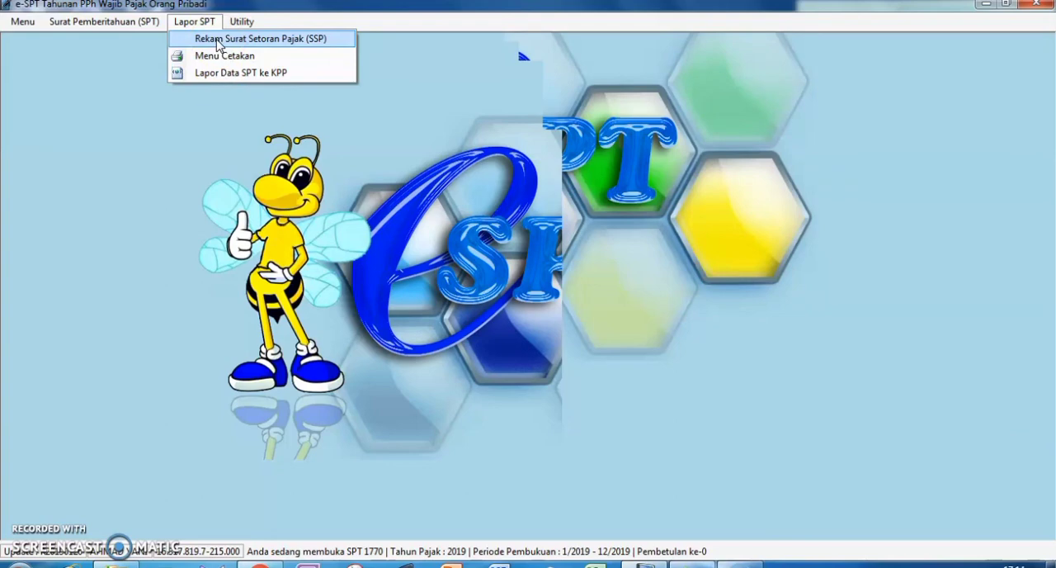
left_click(217, 41)
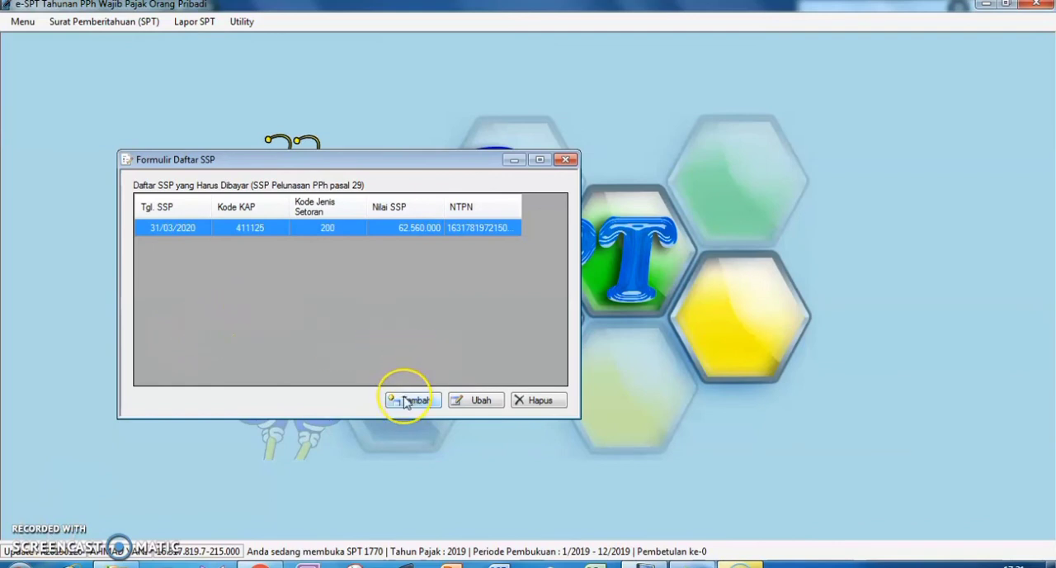
View the SSP record in its edit form and check the Kode Jenis Setoran options, keeping 200 | Tahunan PPh Orang Pribadi.
left_click(481, 401)
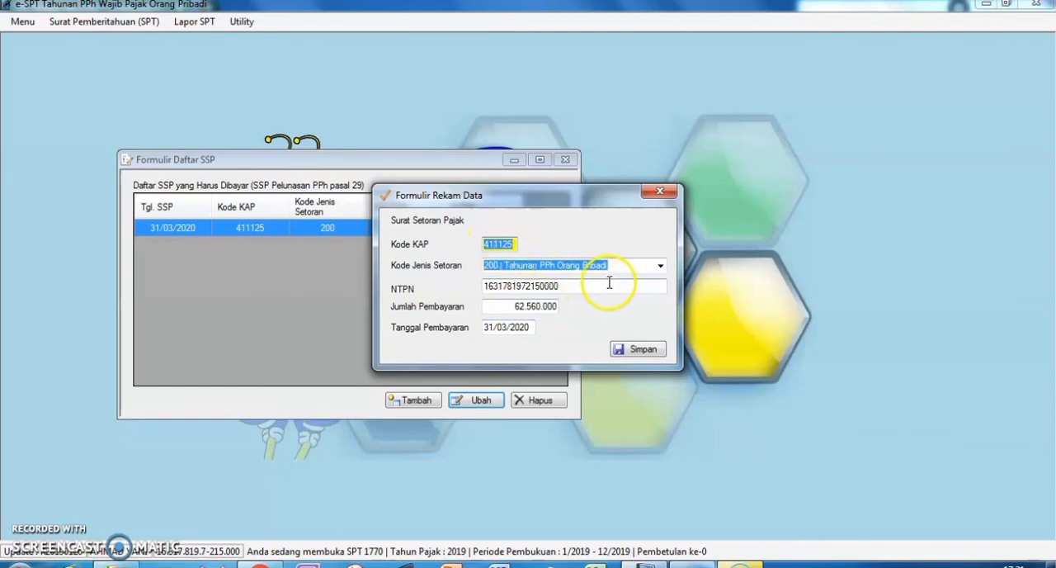
left_click(661, 268)
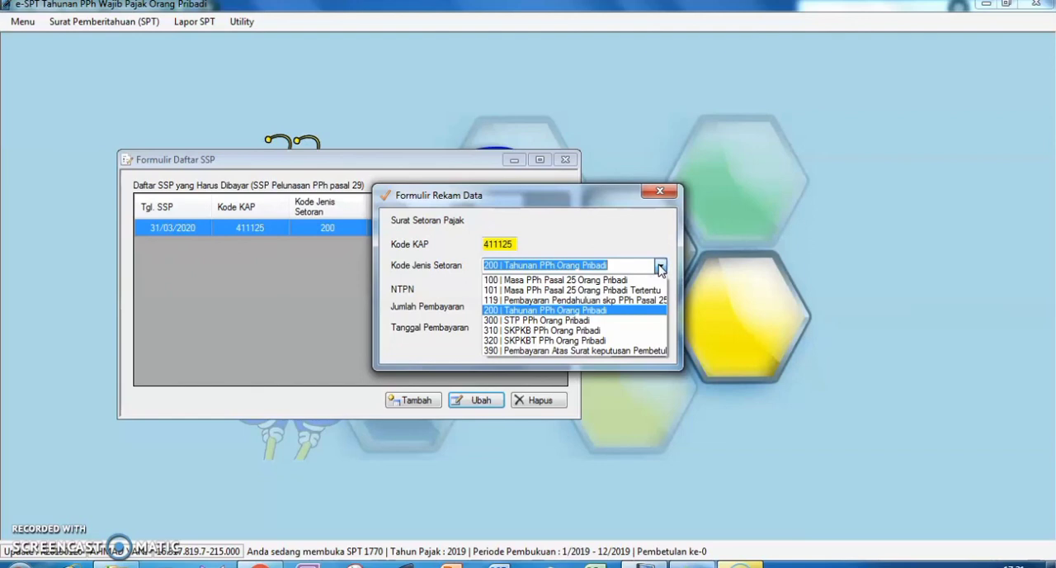
left_click(661, 267)
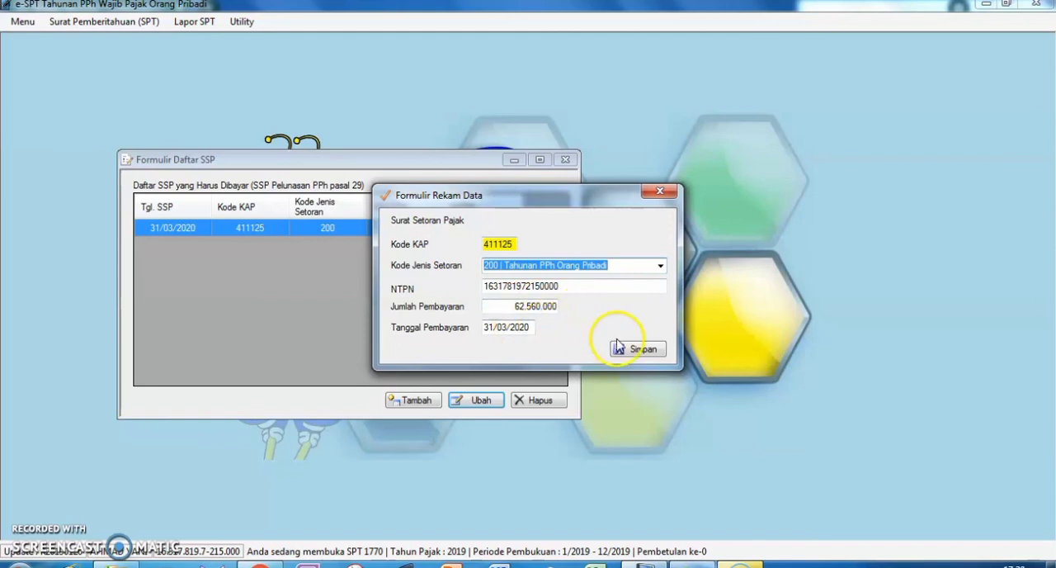
Close the SSP record form without saving, and close the Daftar SSP list.
left_click(661, 191)
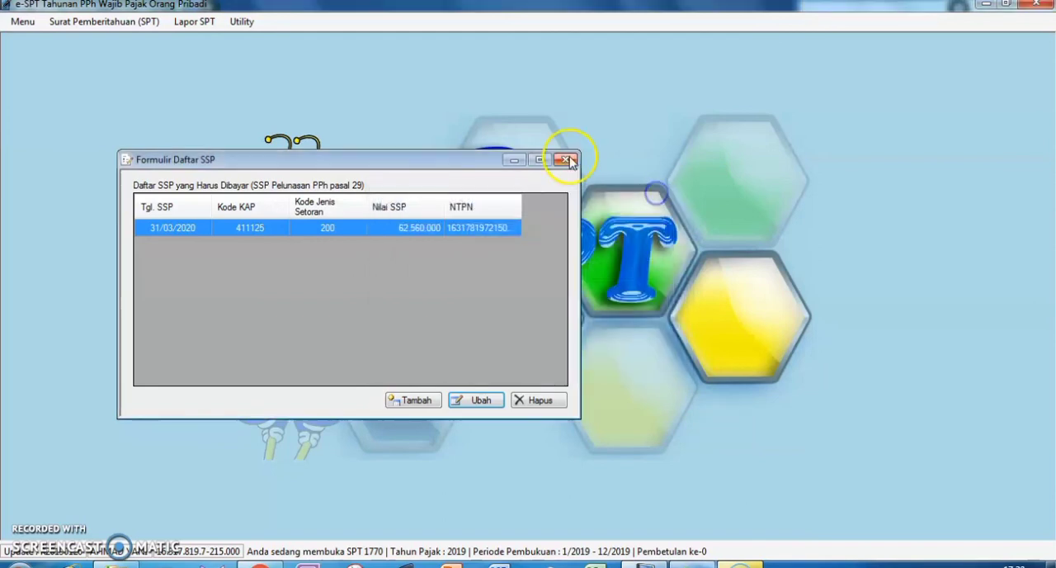
left_click(566, 159)
View the print preview of the 2019 SPT 1770 Induk form, and close the preview and the Cetak Formulir SPT window.
left_click(202, 21)
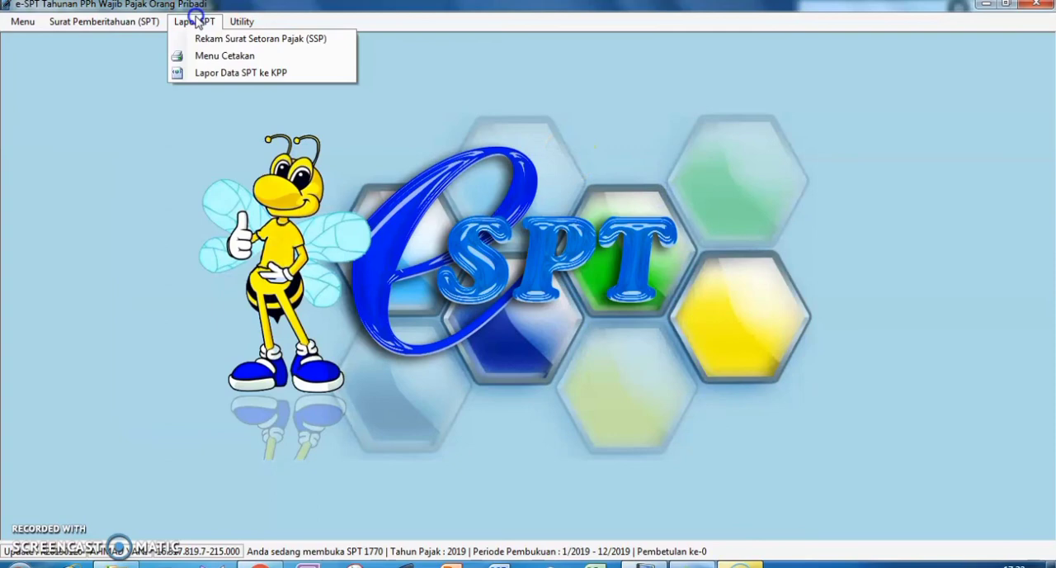
left_click(213, 56)
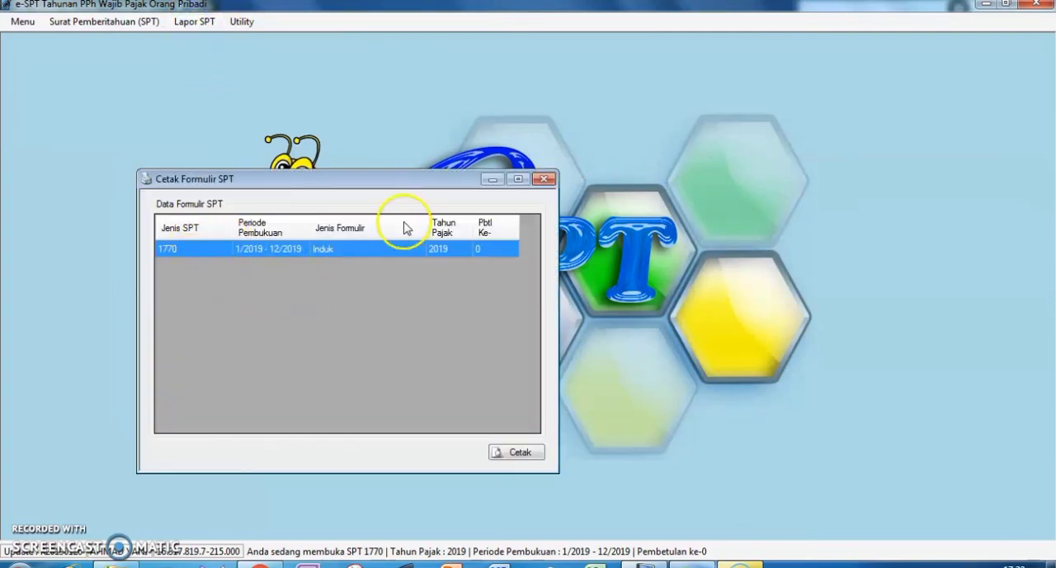
left_click(518, 452)
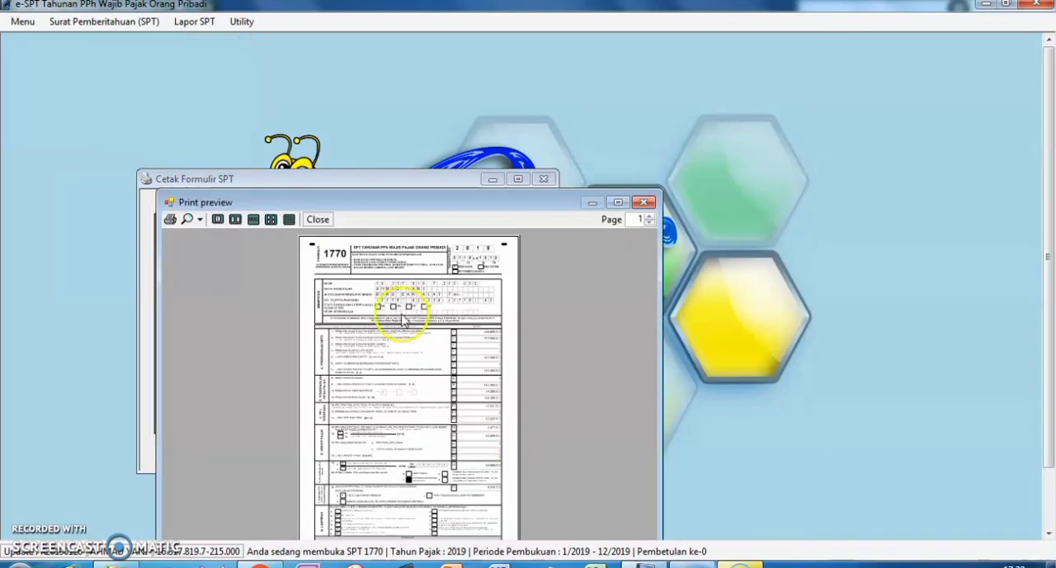
left_click_drag(502, 203, 480, 65)
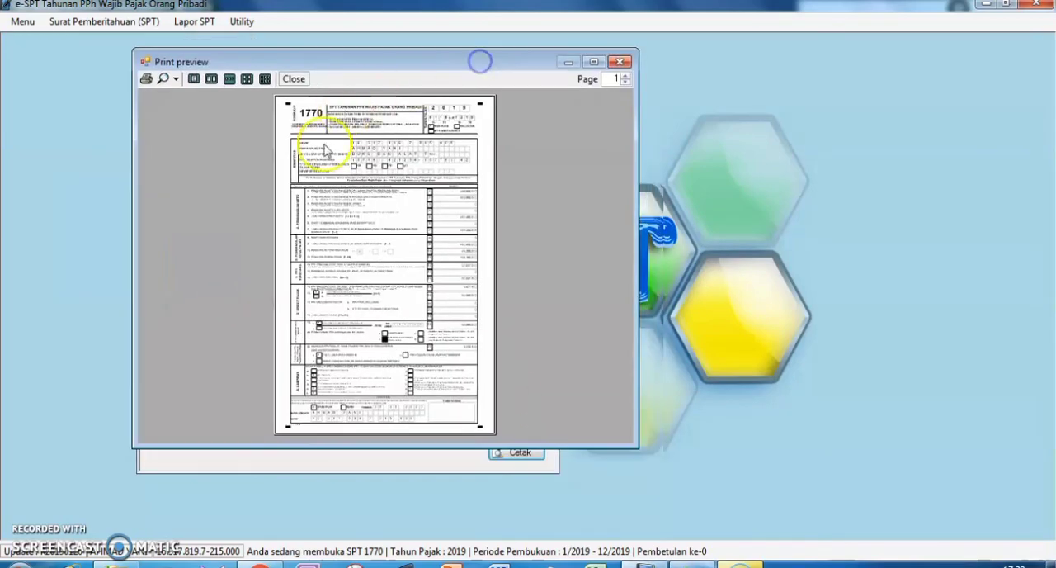
left_click(622, 62)
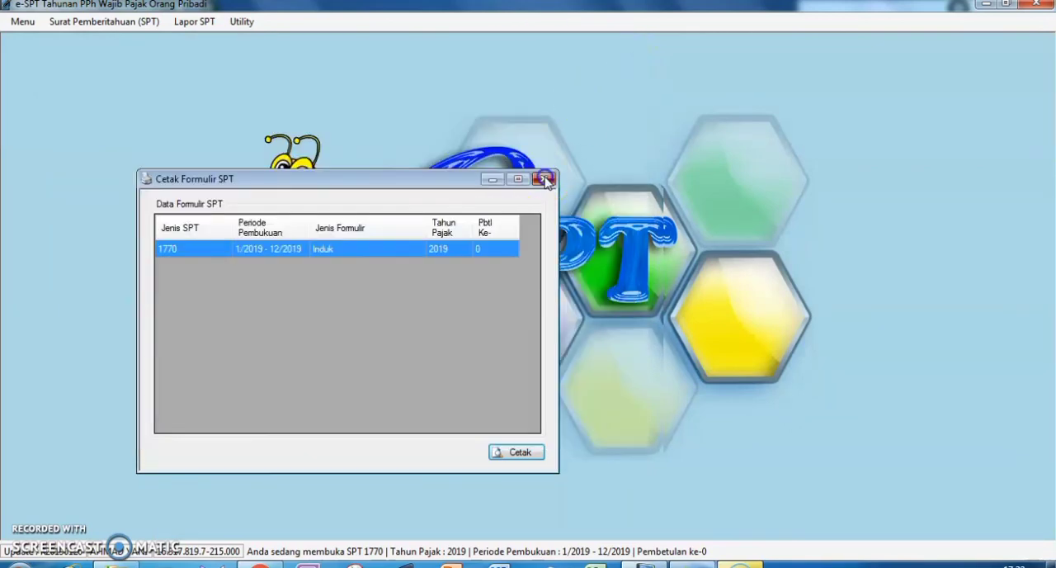
left_click(546, 180)
Check the underpaid PPh against the SSP paid in Lapor Data SPT ke KPP, and close the window without creating the file.
left_click(193, 23)
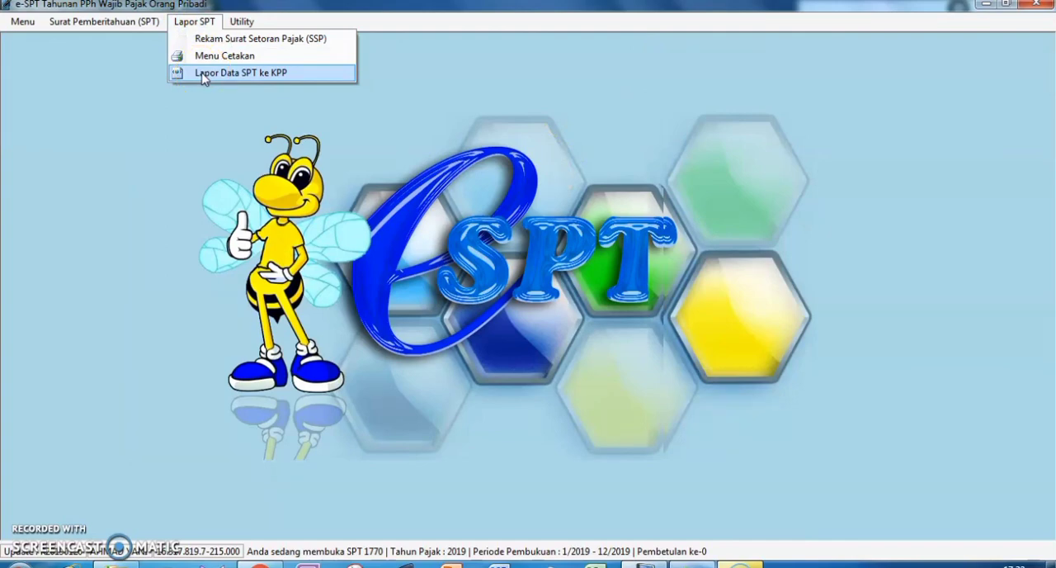
left_click(209, 74)
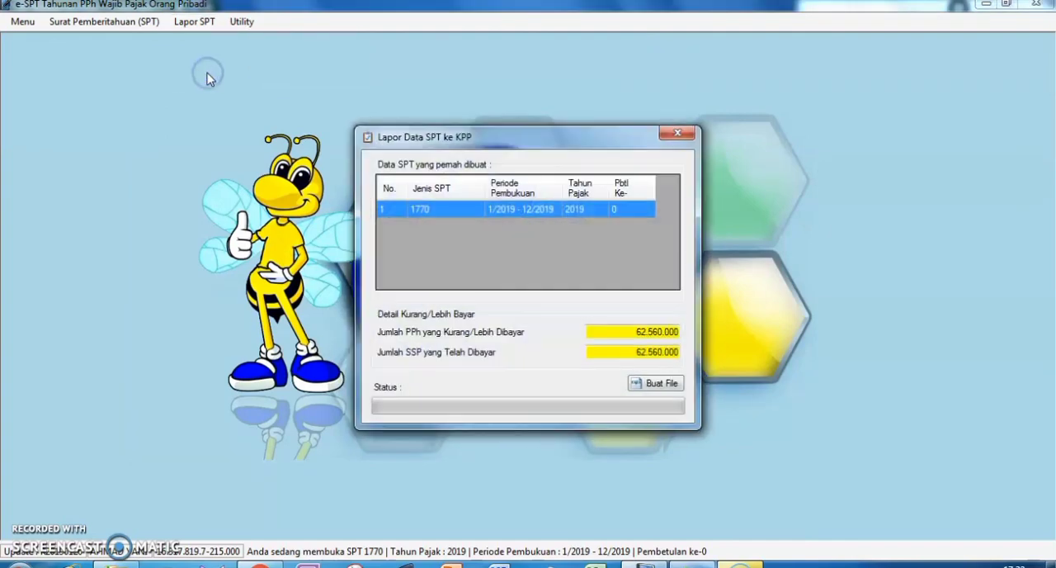
left_click(677, 133)
left_click(188, 23)
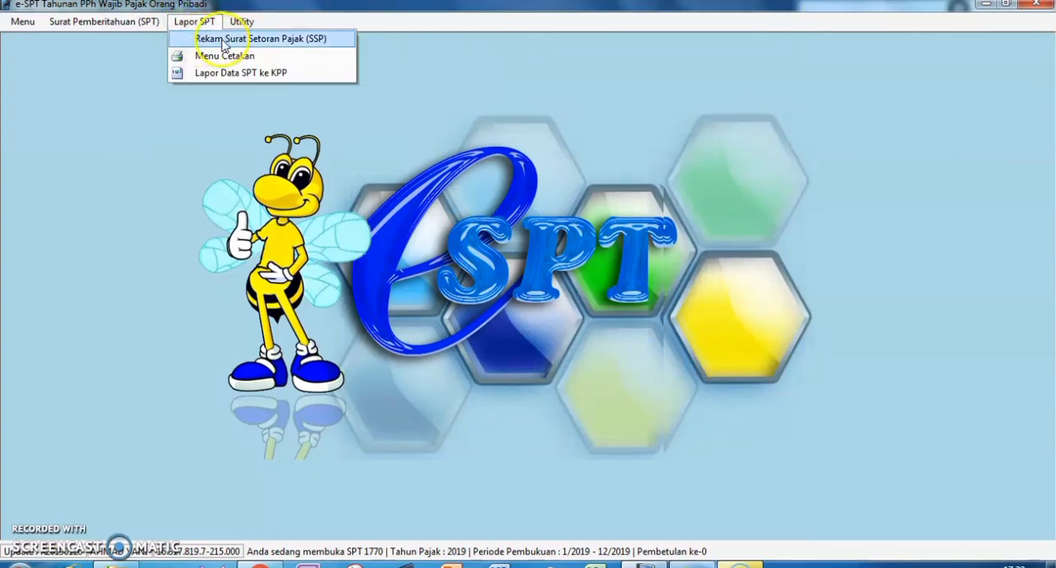
left_click(229, 73)
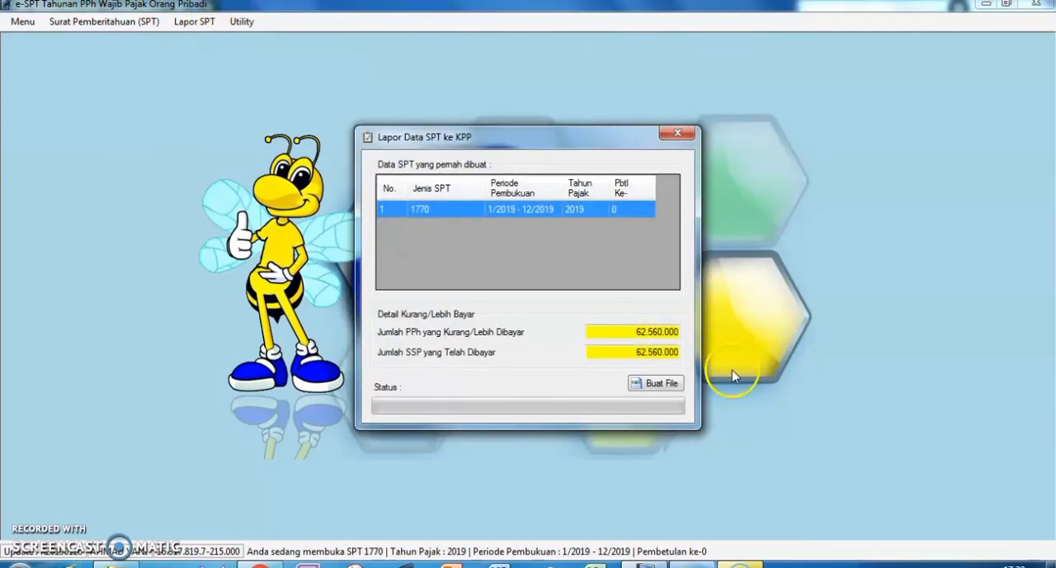
left_click(676, 133)
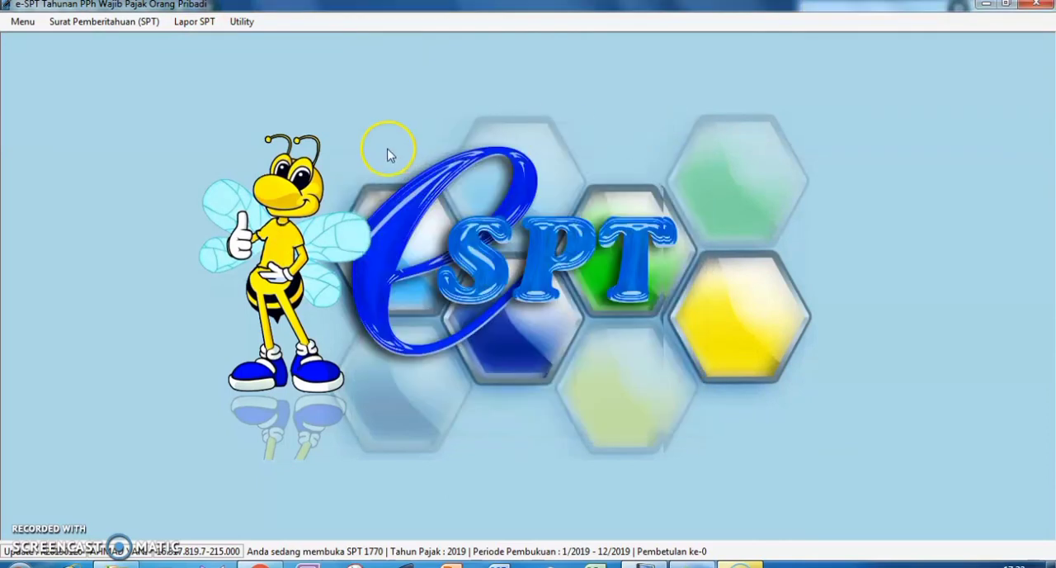